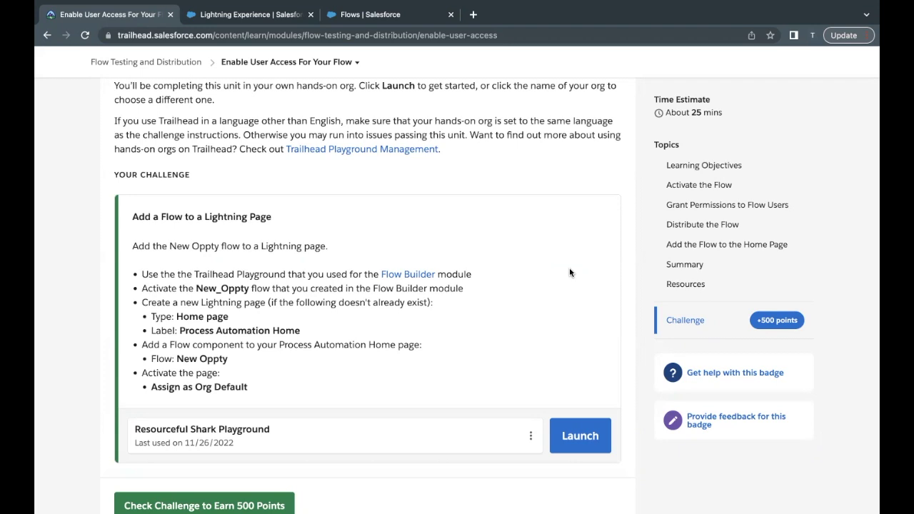
Examine the Trailhead challenge requirements for the New_Oppty flow and new Lightning page, and look over the playground's Flows list.
{"action": "double_click", "coordinate": [231, 289]}
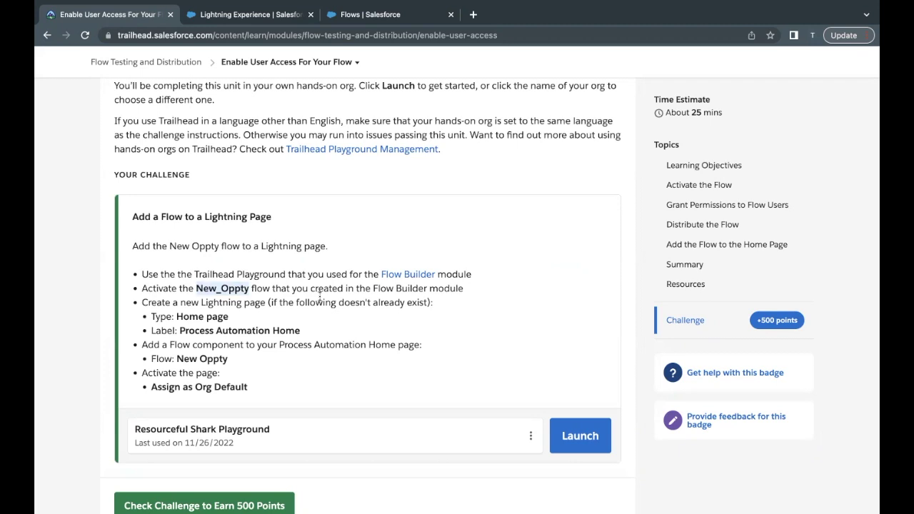
{"action": "left_click_drag", "start_coordinate": [379, 275], "coordinate": [465, 274]}
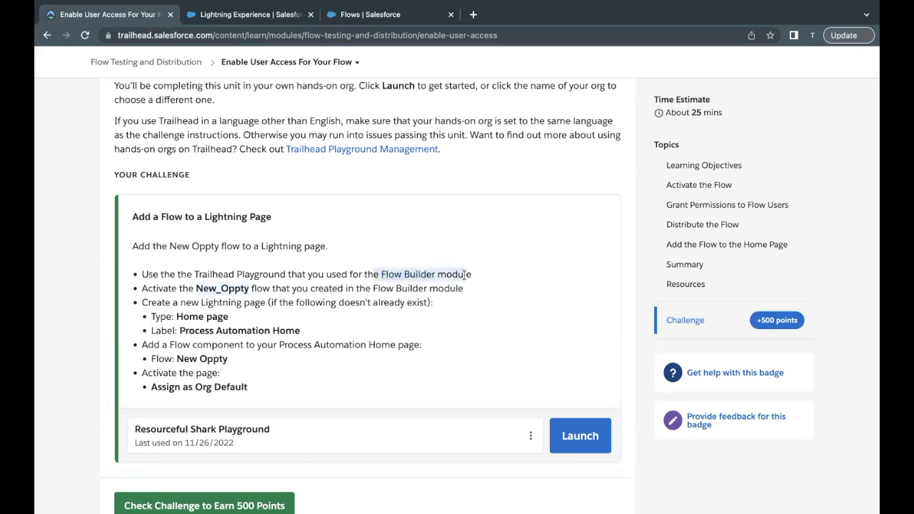
{"action": "left_click", "coordinate": [465, 275]}
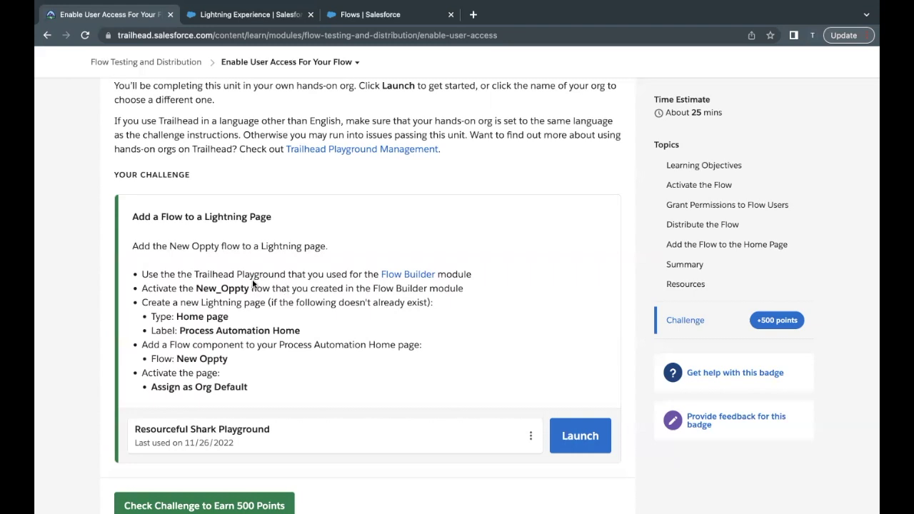
{"action": "left_click_drag", "start_coordinate": [218, 290], "coordinate": [249, 289]}
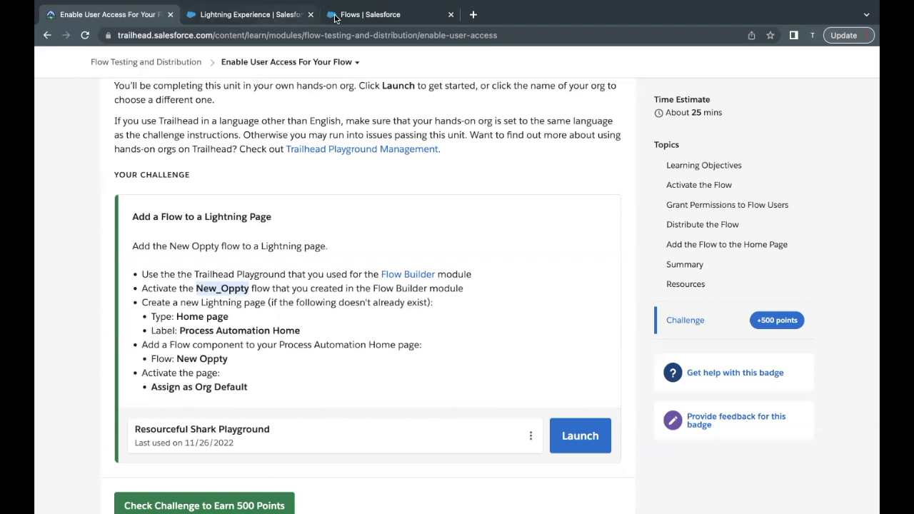
{"action": "left_click", "coordinate": [291, 13]}
{"action": "left_click", "coordinate": [361, 14]}
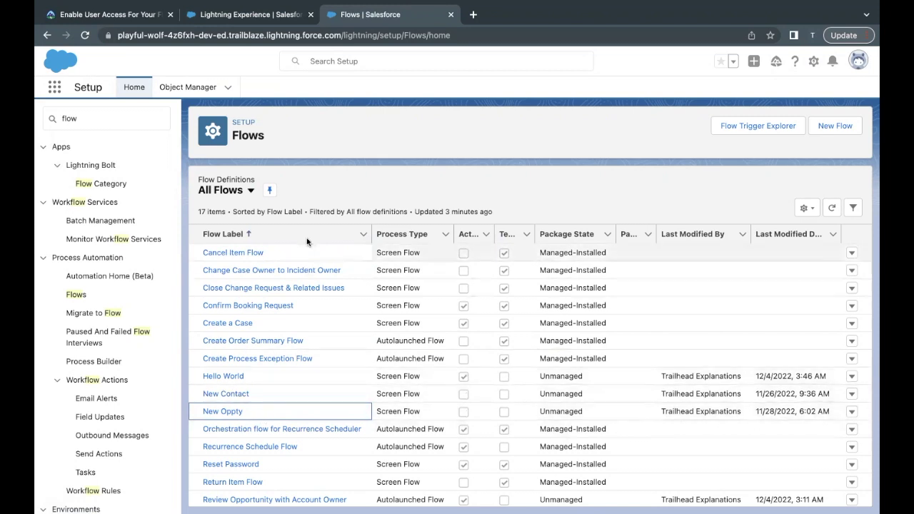
{"action": "left_click", "coordinate": [227, 8]}
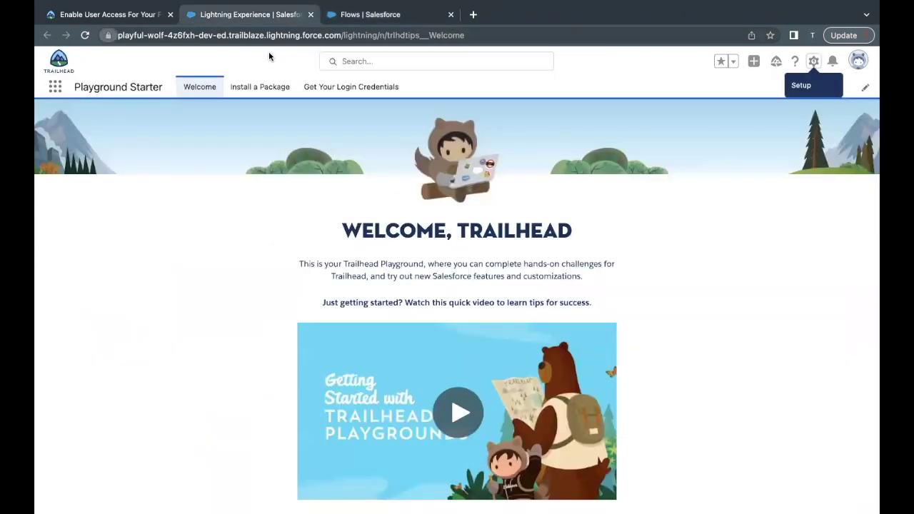
{"action": "left_click", "coordinate": [150, 17]}
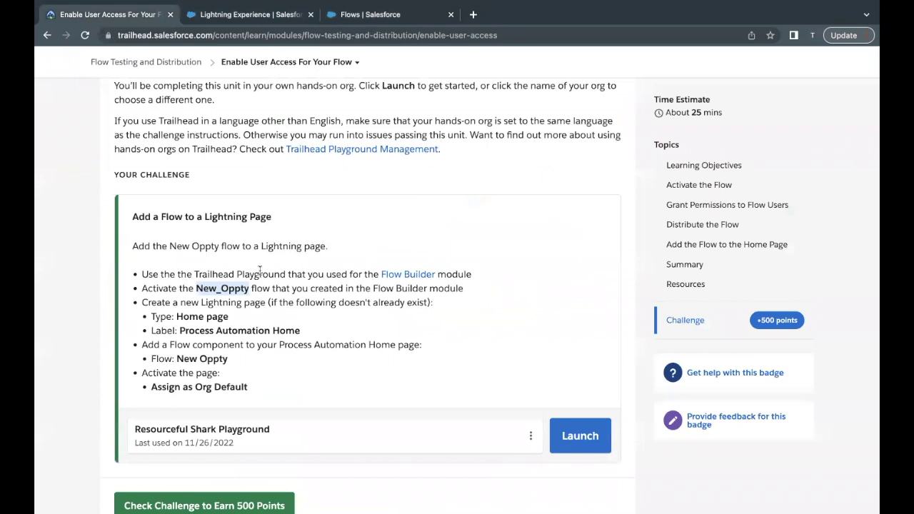
{"action": "left_click_drag", "start_coordinate": [179, 303], "coordinate": [269, 304]}
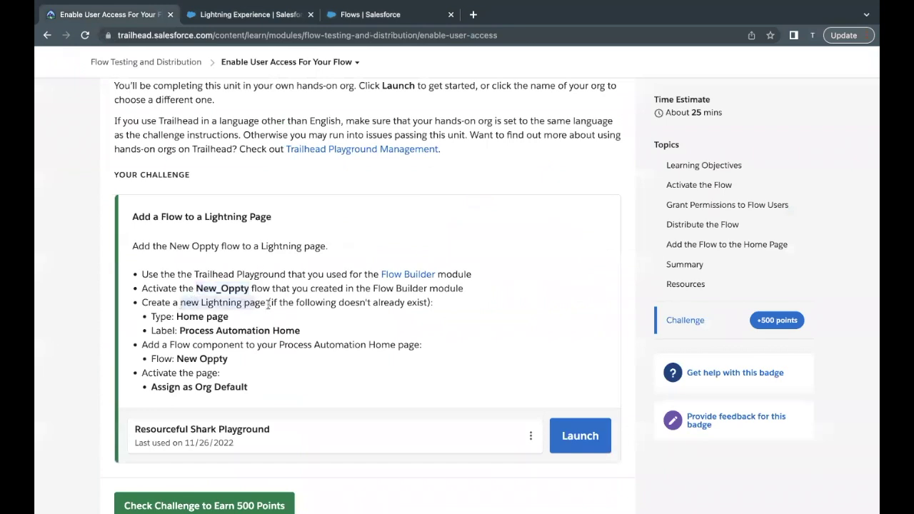
{"action": "left_click", "coordinate": [272, 306]}
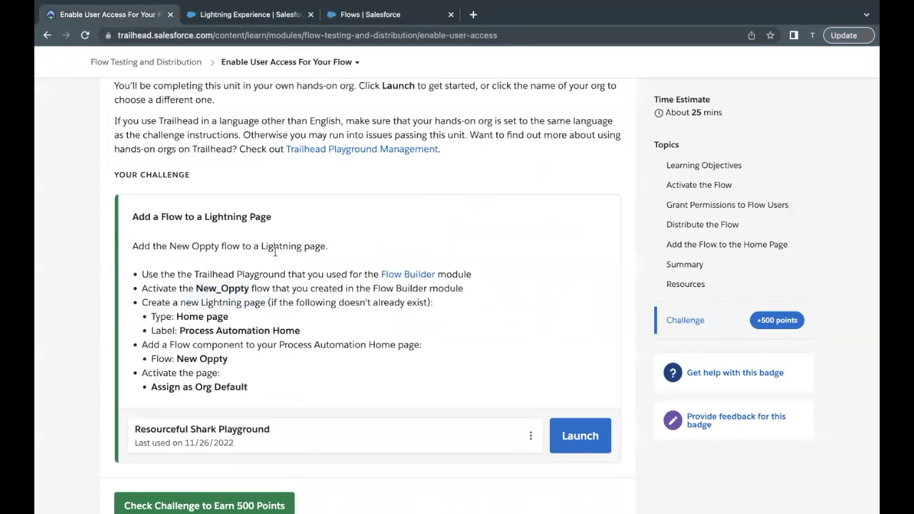
Search the playground's Setup for "ligh" and open Lightning App Builder.
{"action": "left_click", "coordinate": [280, 14]}
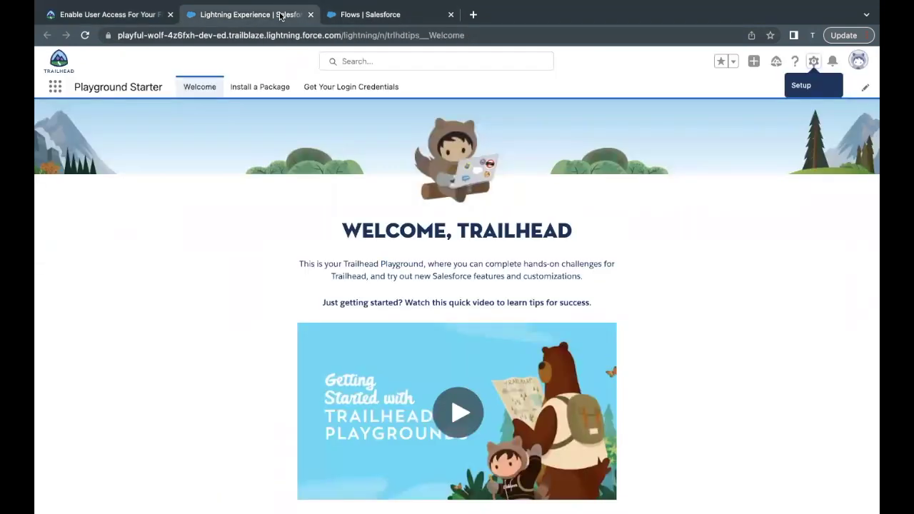
{"action": "left_click", "coordinate": [367, 21]}
{"action": "double_click", "coordinate": [126, 128]}
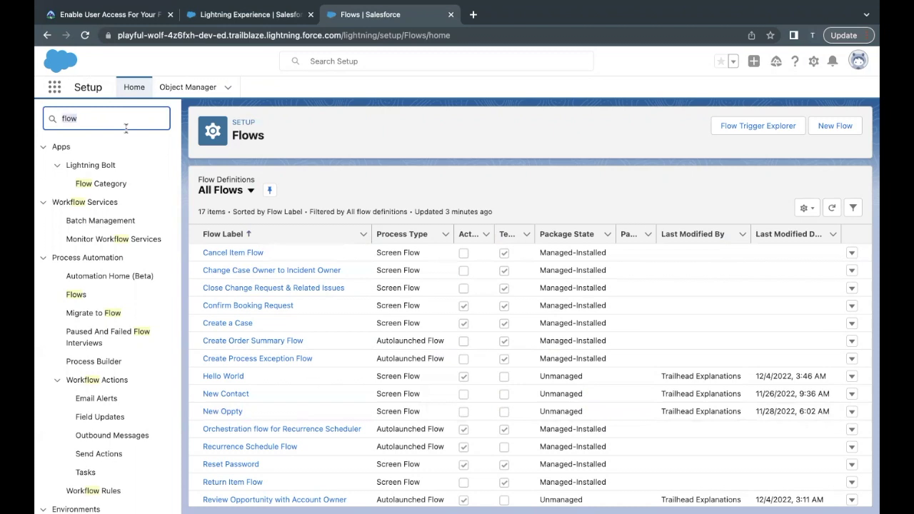
{"action": "type", "text": "ligh"}
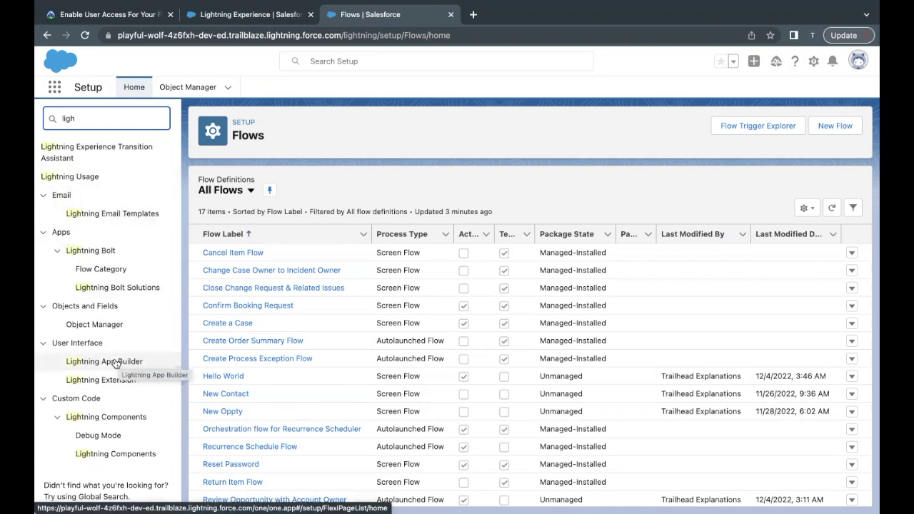
{"action": "left_click", "coordinate": [138, 366]}
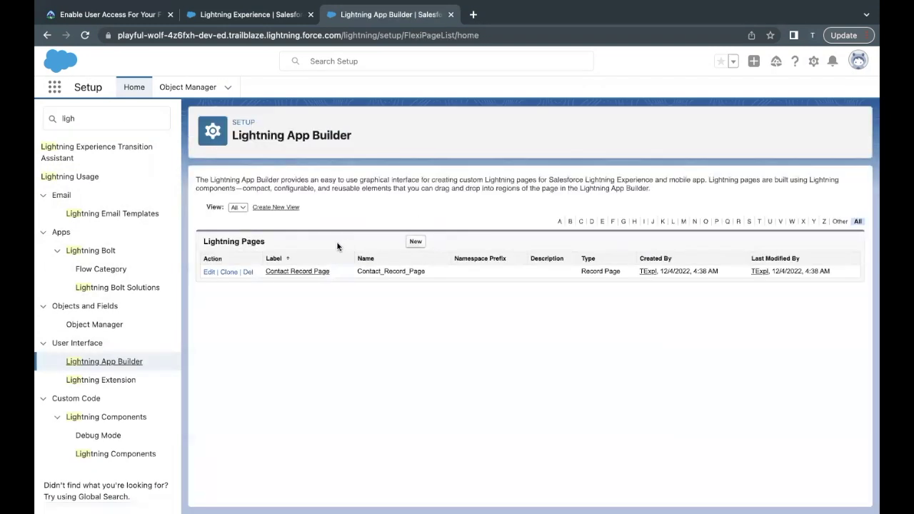
{"action": "left_click_drag", "start_coordinate": [279, 241], "coordinate": [214, 240]}
{"action": "left_click", "coordinate": [216, 241]}
Start a new Lightning page of type Home Page and label it Process Automation Home, copying the label from the challenge.
{"action": "left_click", "coordinate": [414, 243]}
{"action": "left_click", "coordinate": [130, 20]}
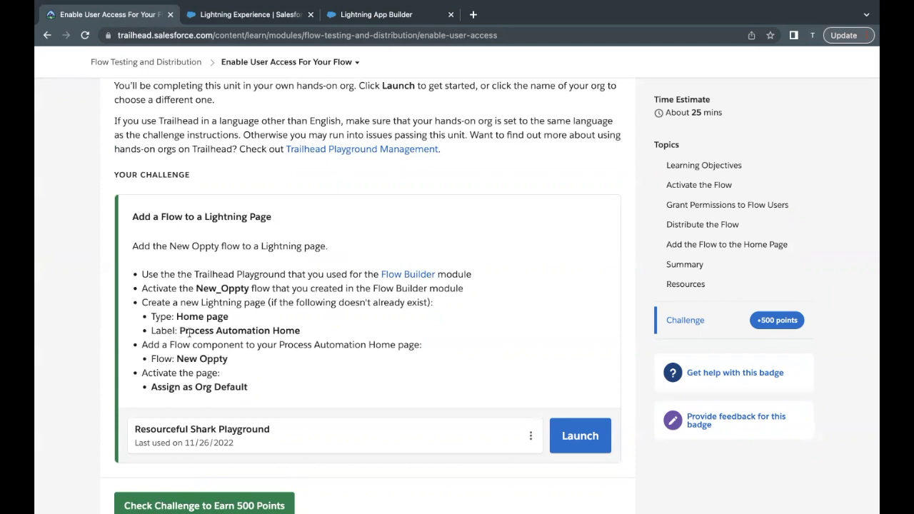
{"action": "left_click_drag", "start_coordinate": [181, 331], "coordinate": [304, 332]}
{"action": "key", "text": "ctrl+c"}
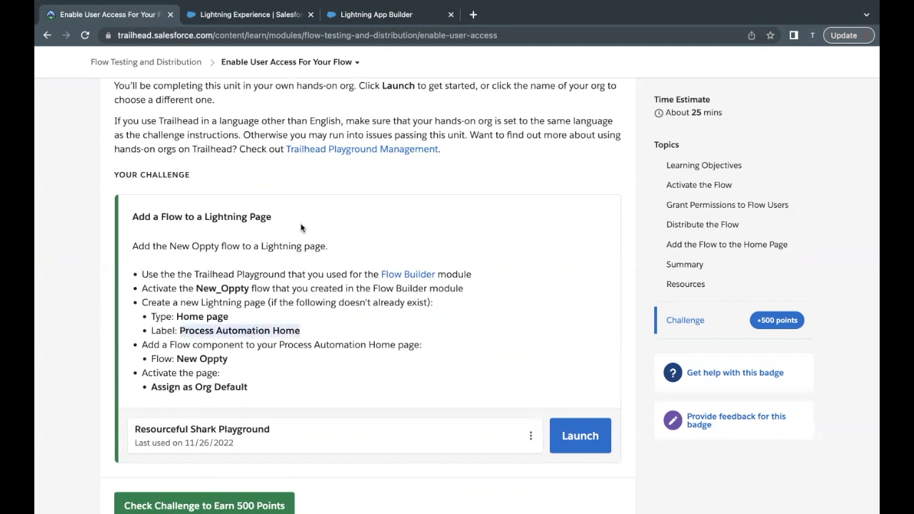
{"action": "left_click", "coordinate": [387, 16]}
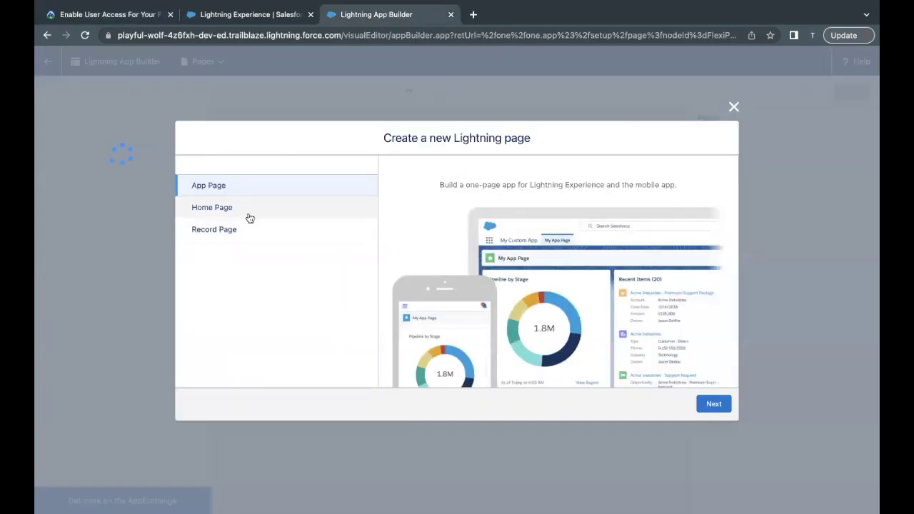
{"action": "left_click", "coordinate": [210, 208]}
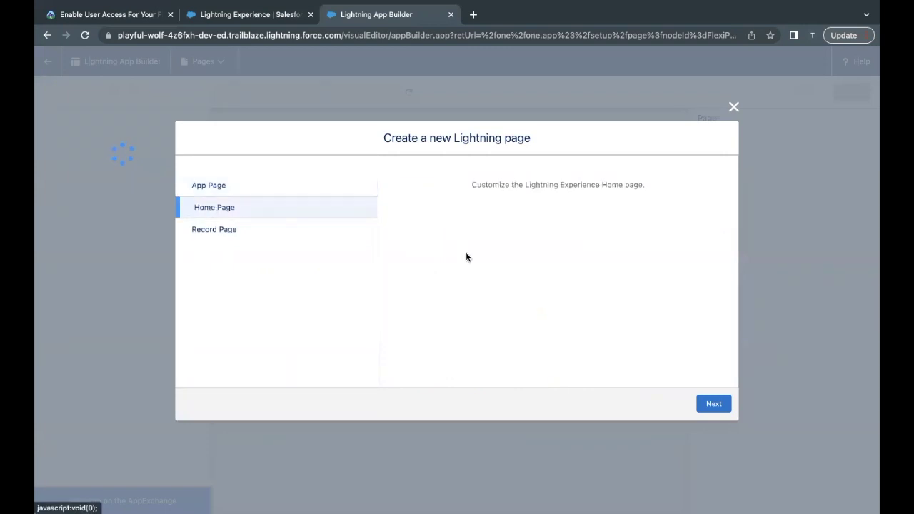
{"action": "left_click", "coordinate": [706, 405]}
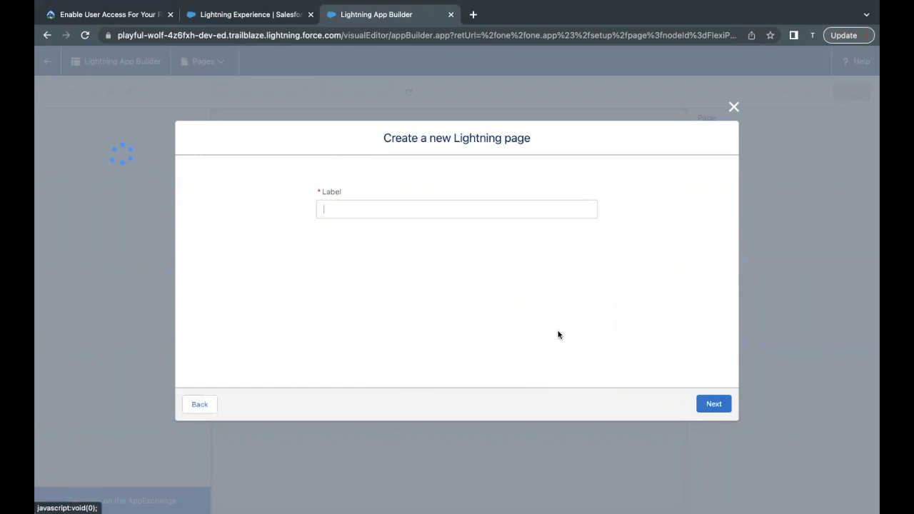
{"action": "key", "text": "ctrl+v"}
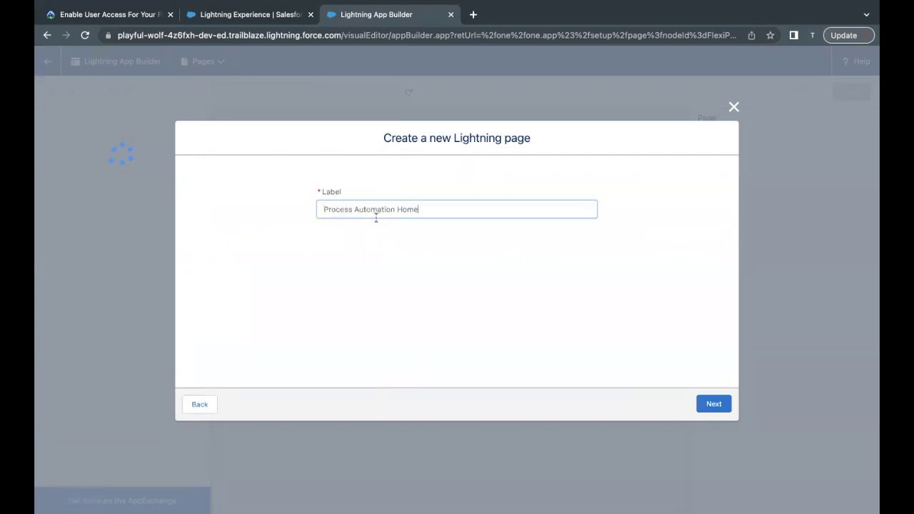
{"action": "left_click", "coordinate": [712, 405]}
Check the challenge requirements and finish creating the page with the Header and Three Regions template.
{"action": "left_click", "coordinate": [102, 13]}
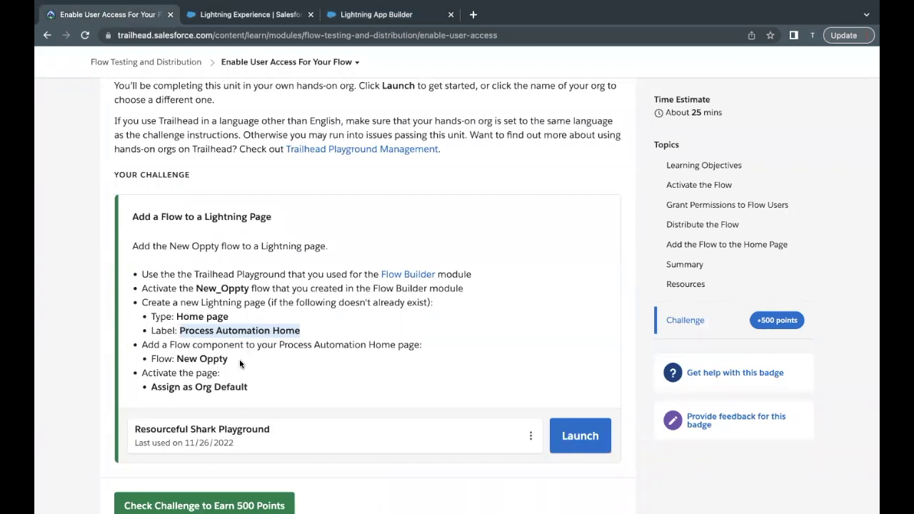
{"action": "left_click", "coordinate": [406, 16]}
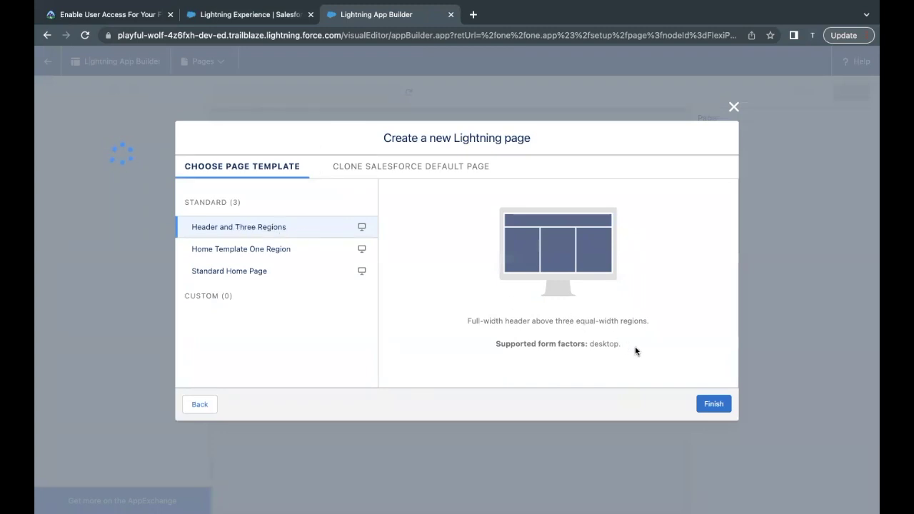
{"action": "left_click", "coordinate": [711, 404]}
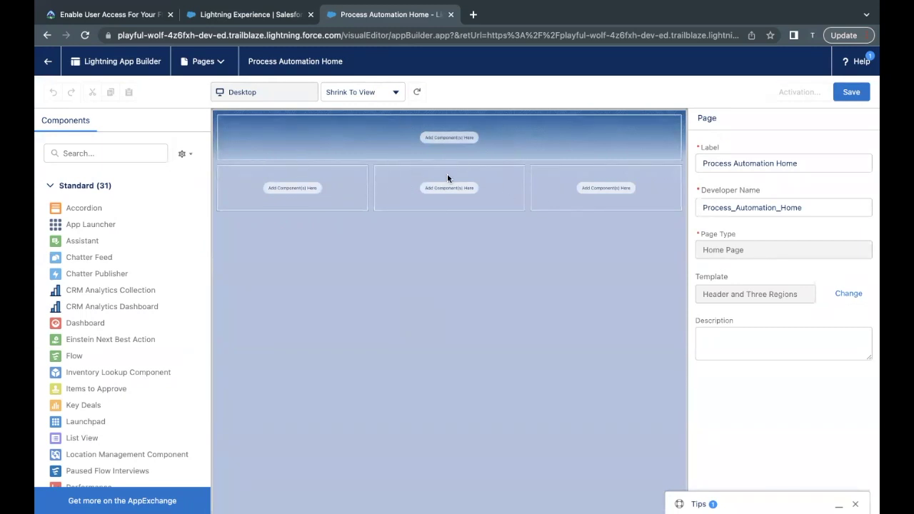
Add a Flow component to the page's header region, clear its assigned flow and search the available flows for "New".
{"action": "left_click", "coordinate": [127, 15]}
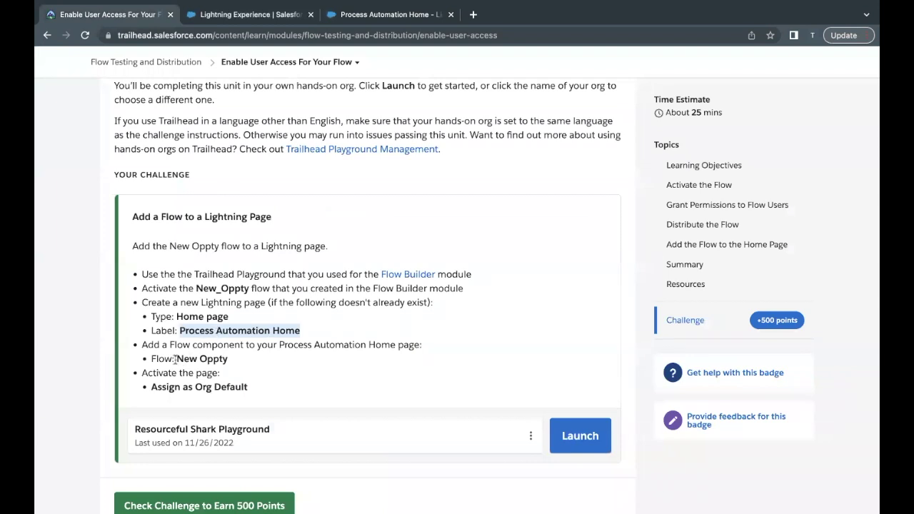
{"action": "left_click_drag", "start_coordinate": [174, 361], "coordinate": [237, 363]}
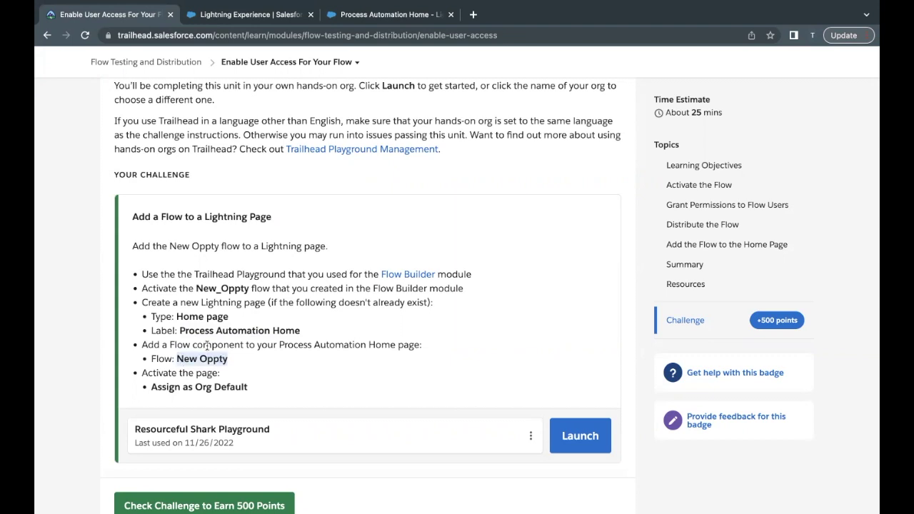
{"action": "left_click", "coordinate": [391, 16]}
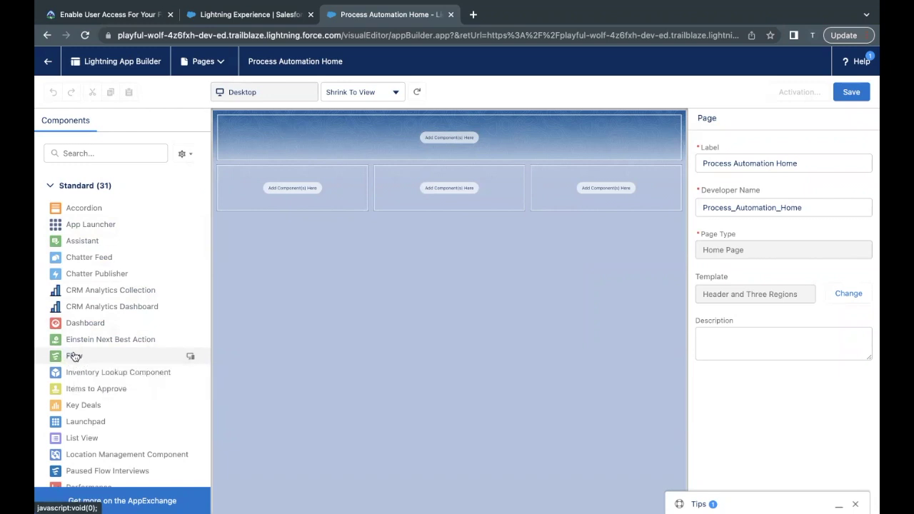
{"action": "left_click_drag", "start_coordinate": [75, 355], "coordinate": [314, 147]}
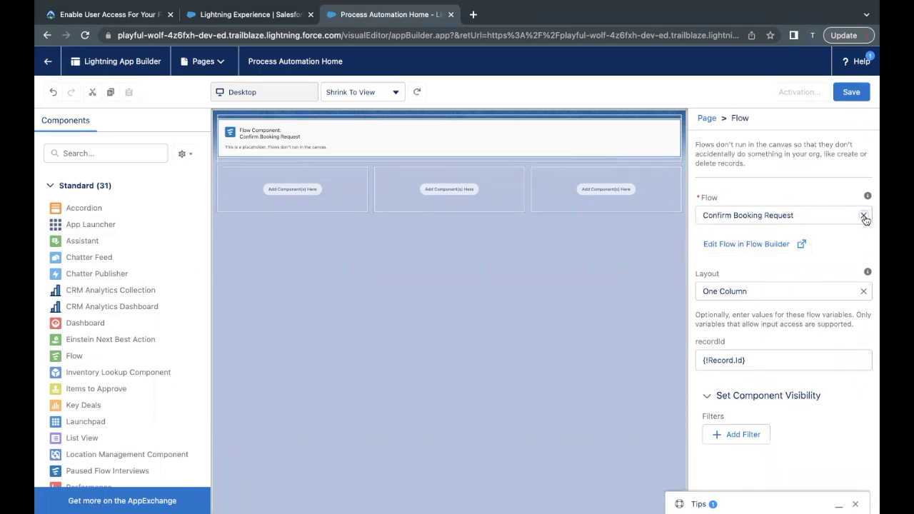
{"action": "left_click", "coordinate": [865, 216]}
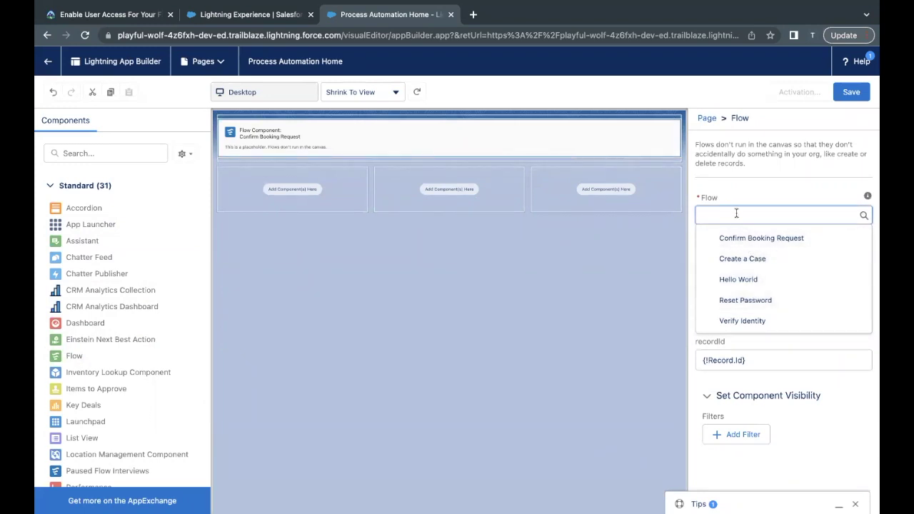
{"action": "type", "text": "New"}
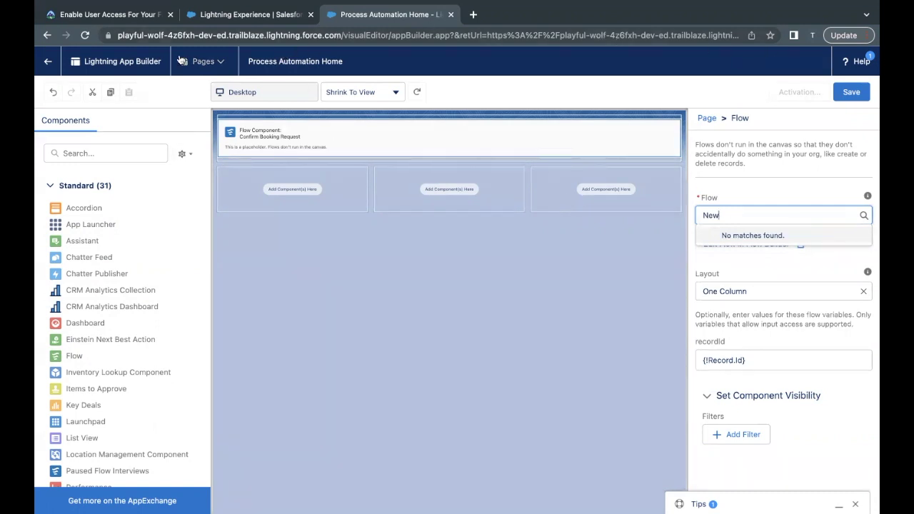
Open Setup in a separate browser tab, search for "flow" and open the Flows list.
{"action": "left_click", "coordinate": [245, 16]}
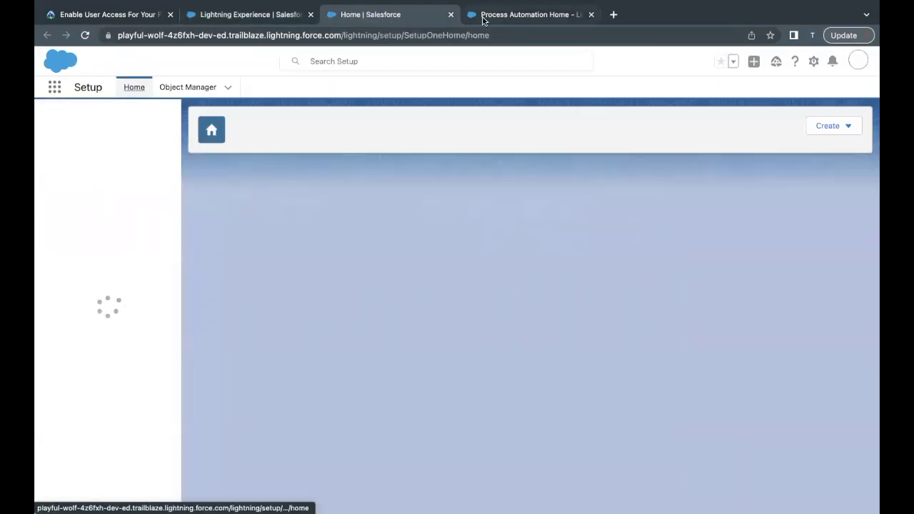
{"action": "left_click", "coordinate": [489, 17]}
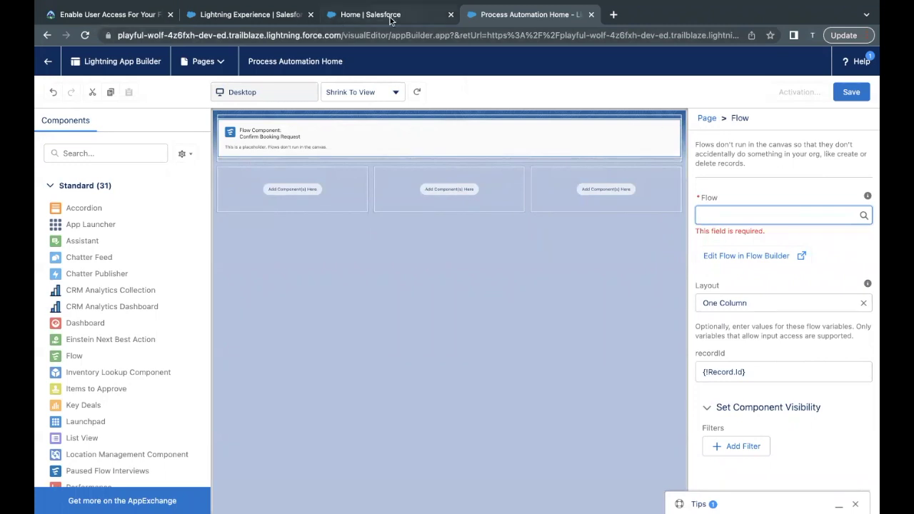
{"action": "left_click", "coordinate": [368, 15]}
{"action": "left_click", "coordinate": [94, 123]}
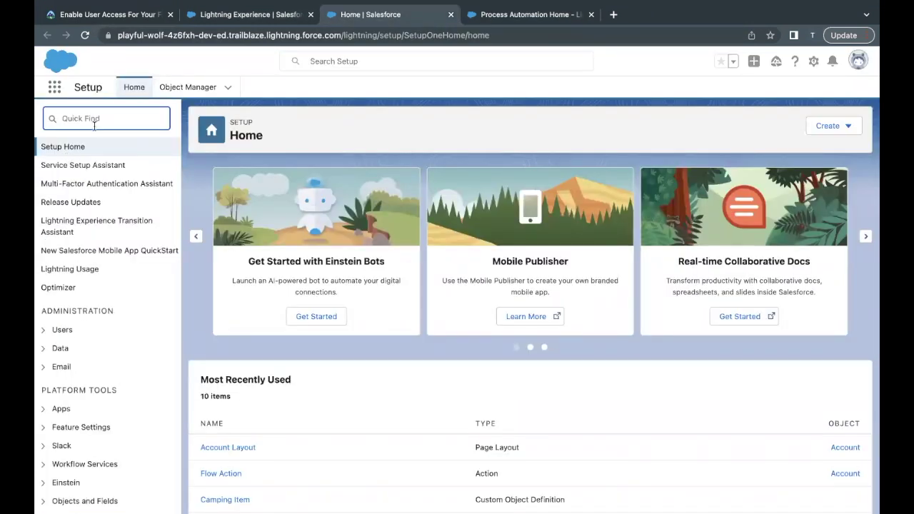
{"action": "type", "text": "flow"}
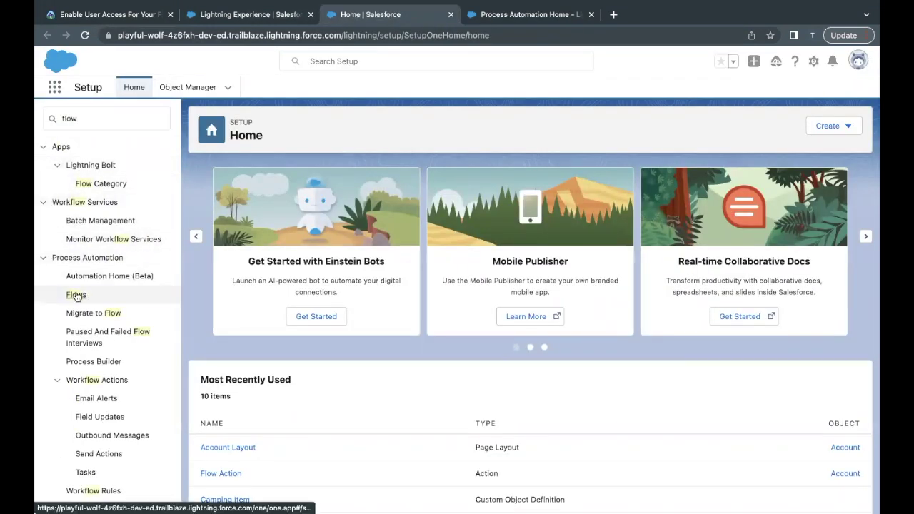
{"action": "left_click", "coordinate": [76, 295]}
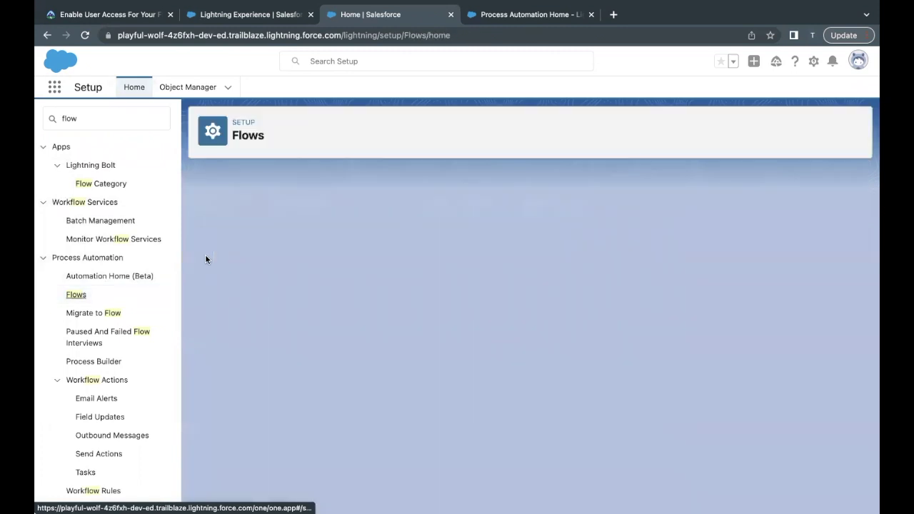
Open the details and versions of the New Oppty flow and activate its version 1.
{"action": "scroll", "coordinate": [328, 392], "scroll_direction": "down", "scroll_amount": 1}
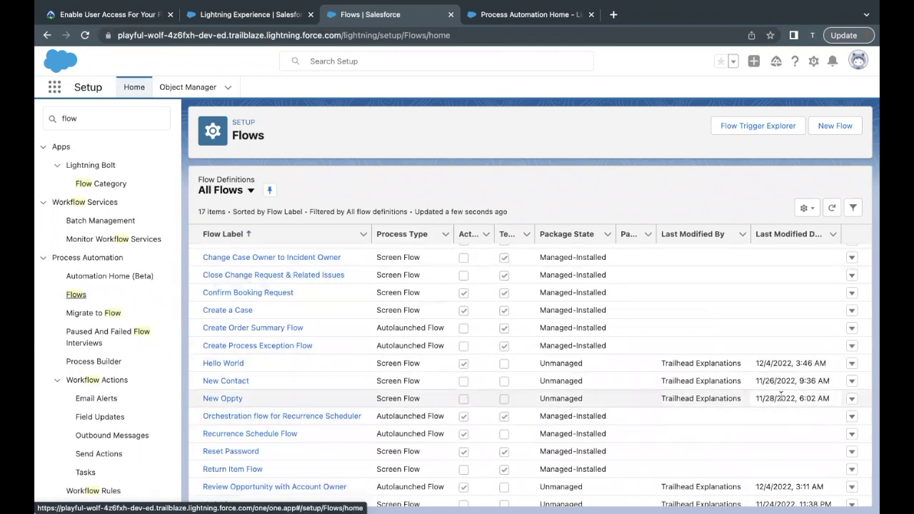
{"action": "left_click", "coordinate": [852, 399]}
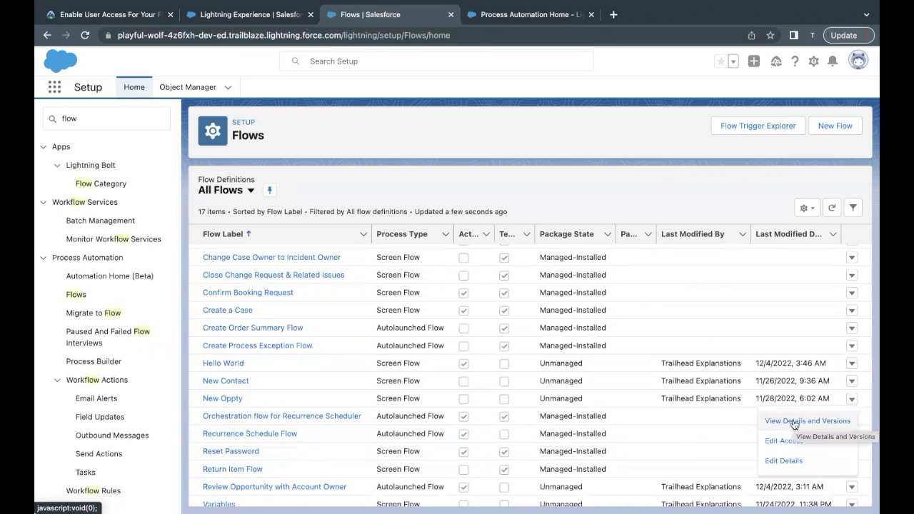
{"action": "left_click", "coordinate": [794, 424]}
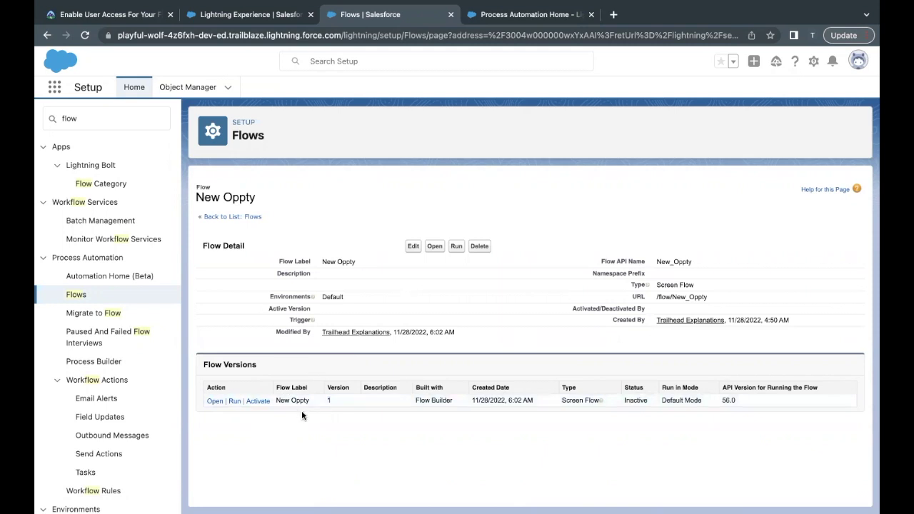
{"action": "left_click", "coordinate": [258, 401]}
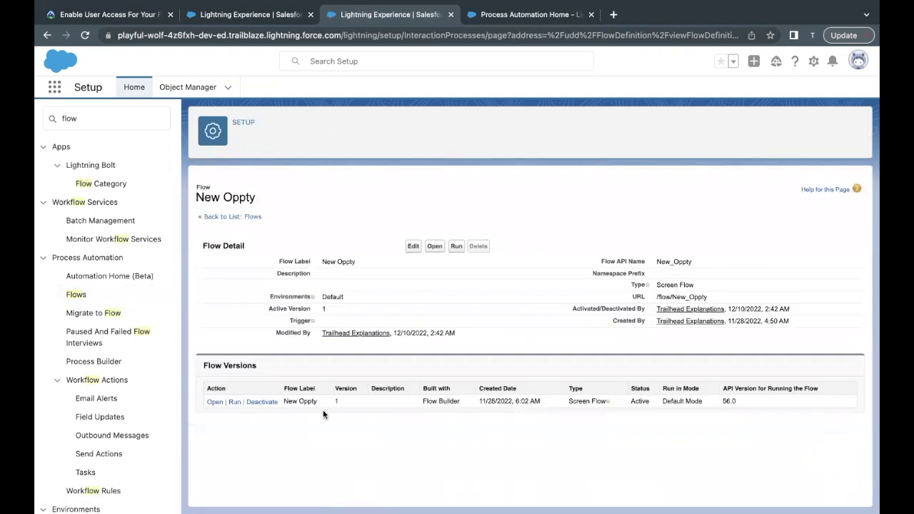
Reload the Lightning App Builder and create a Home Page labelled Process Automation Home with the Header and Three Regions template.
{"action": "left_click", "coordinate": [275, 15]}
{"action": "left_click", "coordinate": [486, 14]}
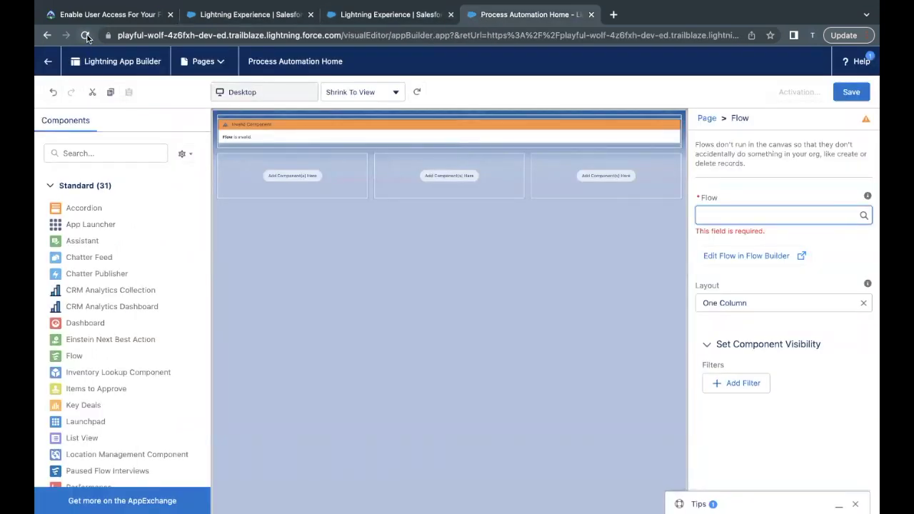
{"action": "left_click", "coordinate": [86, 36]}
{"action": "left_click", "coordinate": [471, 207]}
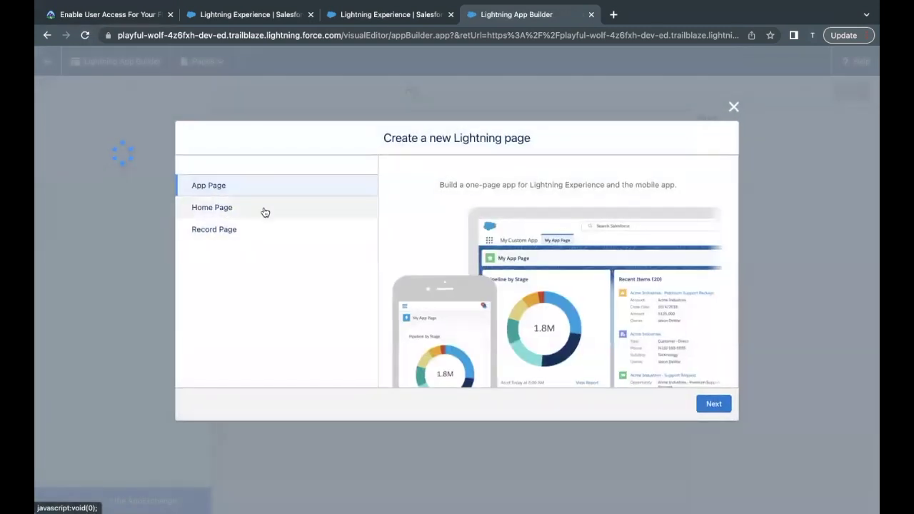
{"action": "left_click", "coordinate": [265, 212]}
{"action": "left_click", "coordinate": [707, 405]}
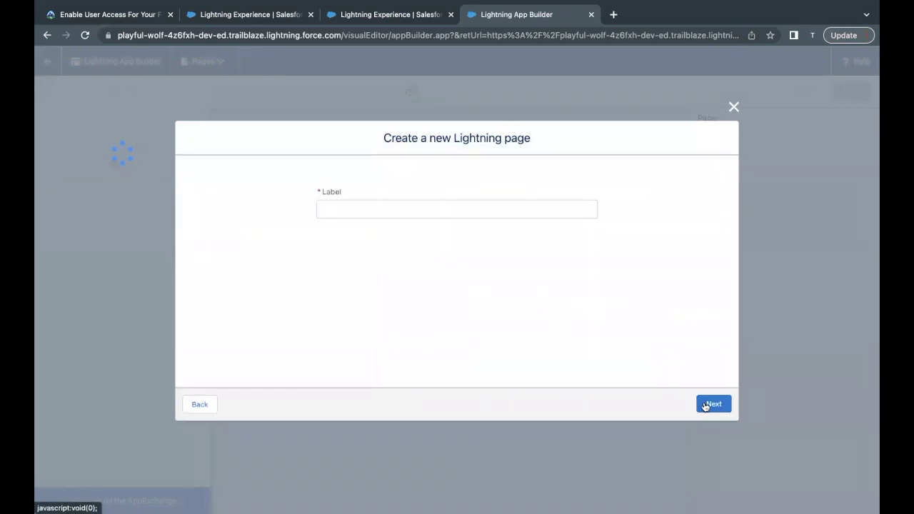
{"action": "type", "text": "Process Automation Home"}
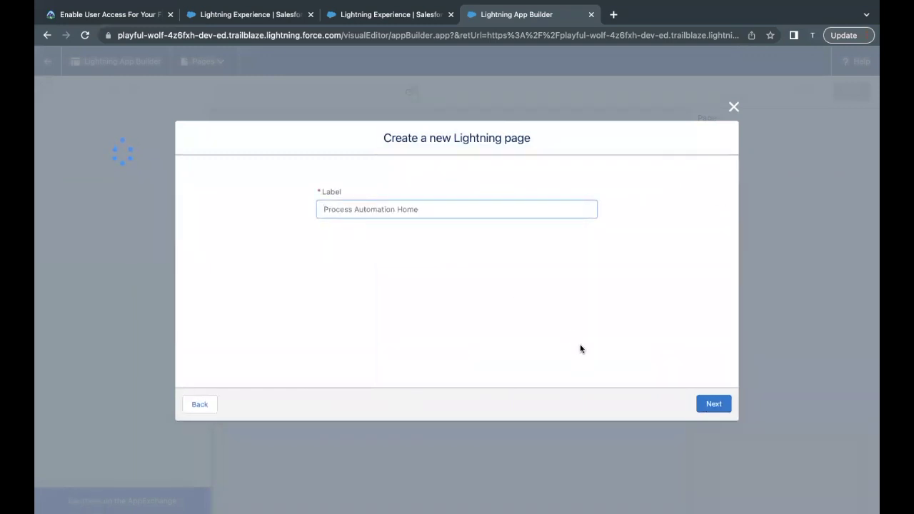
{"action": "left_click", "coordinate": [714, 404]}
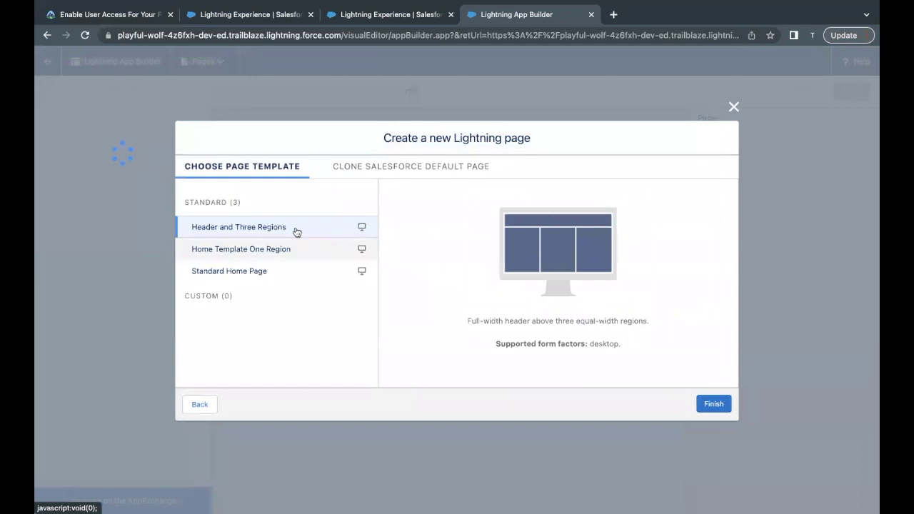
{"action": "left_click", "coordinate": [713, 404]}
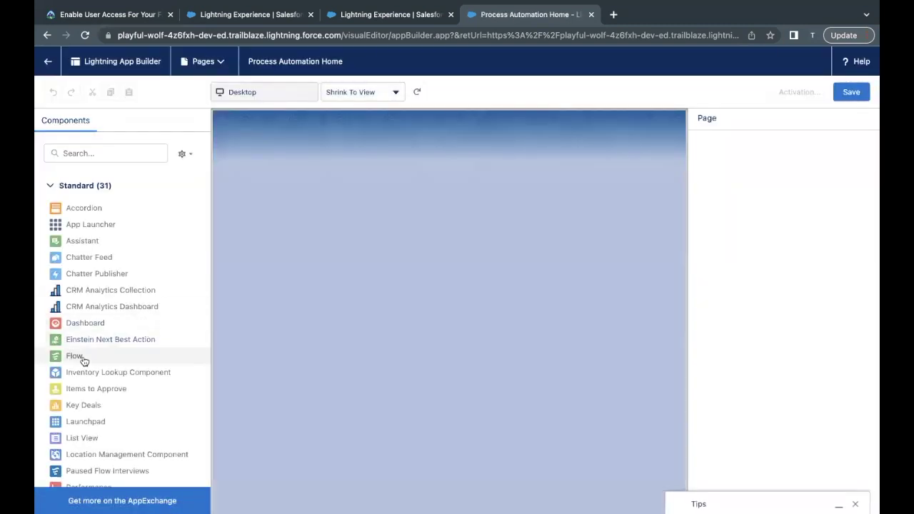
Add a Flow component to the page's header region and set its flow to New Oppty.
{"action": "left_click_drag", "start_coordinate": [69, 357], "coordinate": [327, 144]}
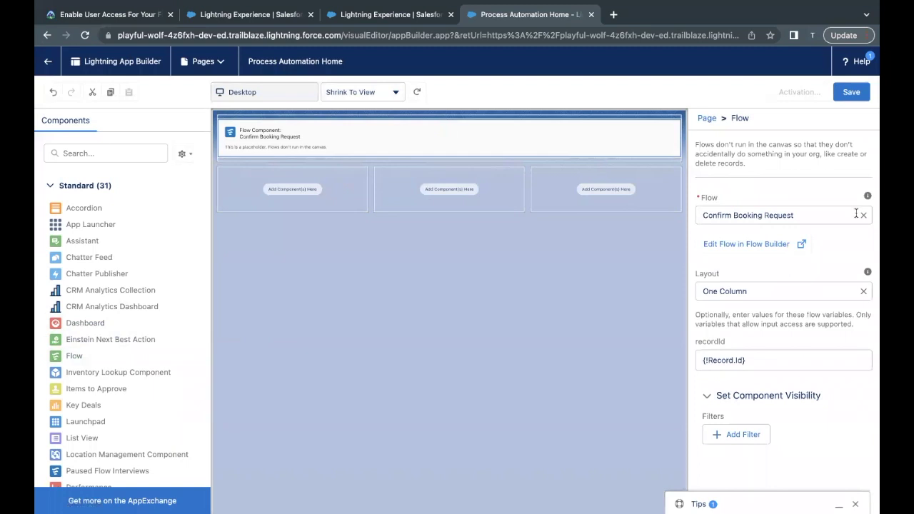
{"action": "left_click", "coordinate": [863, 215]}
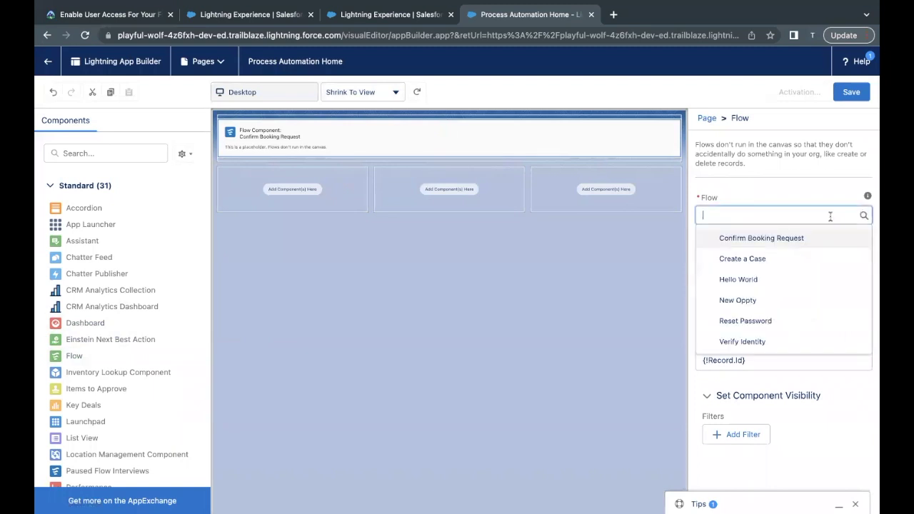
{"action": "left_click", "coordinate": [724, 305]}
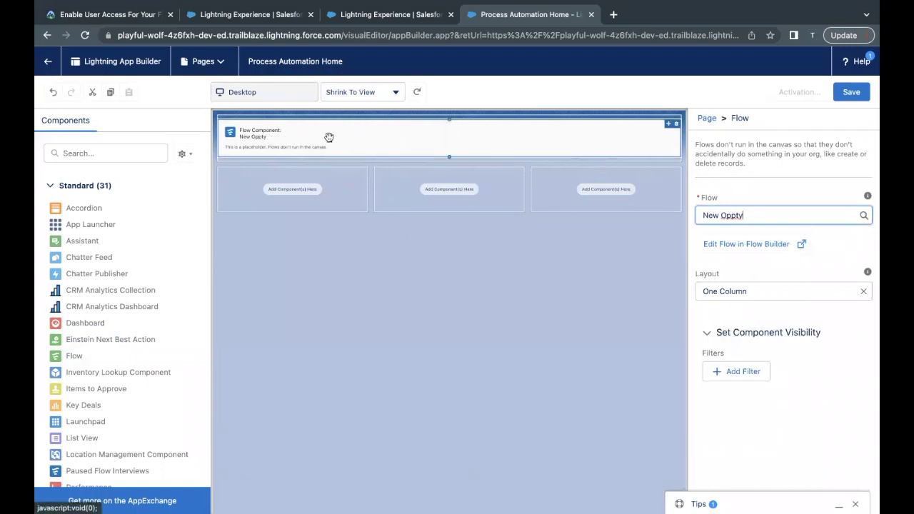
Check the challenge's page activation requirement on Trailhead and save the Process Automation Home page.
{"action": "left_click", "coordinate": [119, 17]}
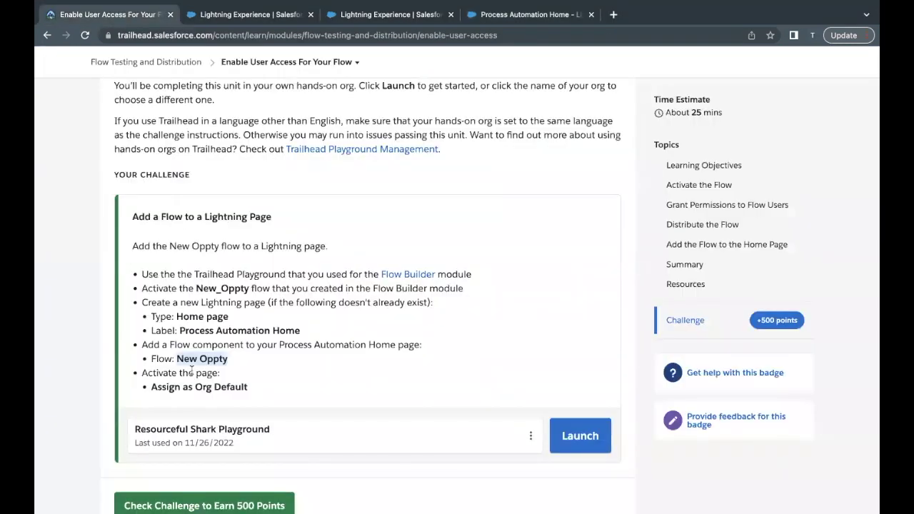
{"action": "scroll", "coordinate": [191, 369], "scroll_direction": "down", "scroll_amount": 1}
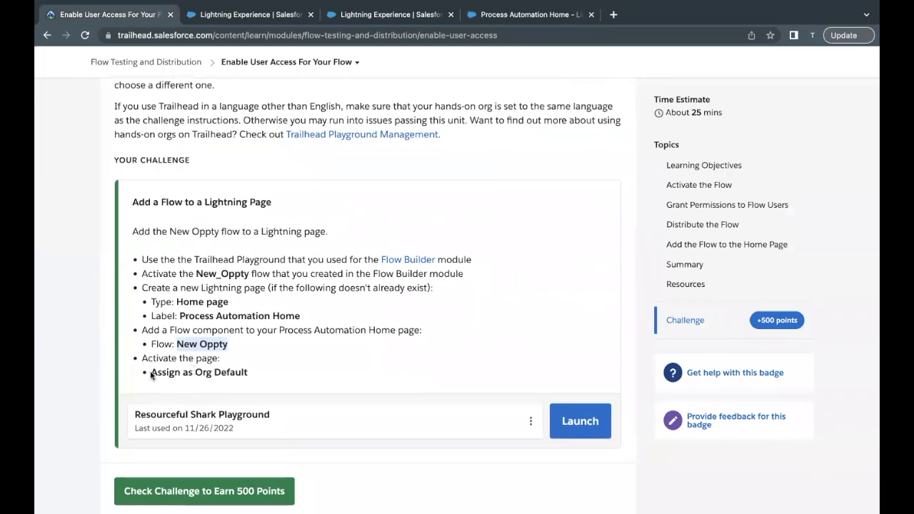
{"action": "left_click_drag", "start_coordinate": [150, 375], "coordinate": [270, 371]}
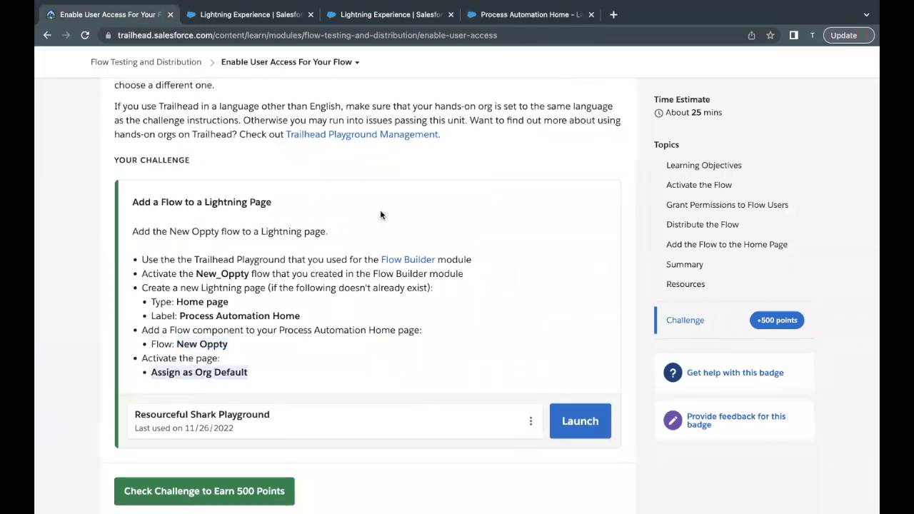
{"action": "left_click", "coordinate": [518, 14]}
{"action": "left_click", "coordinate": [841, 97]}
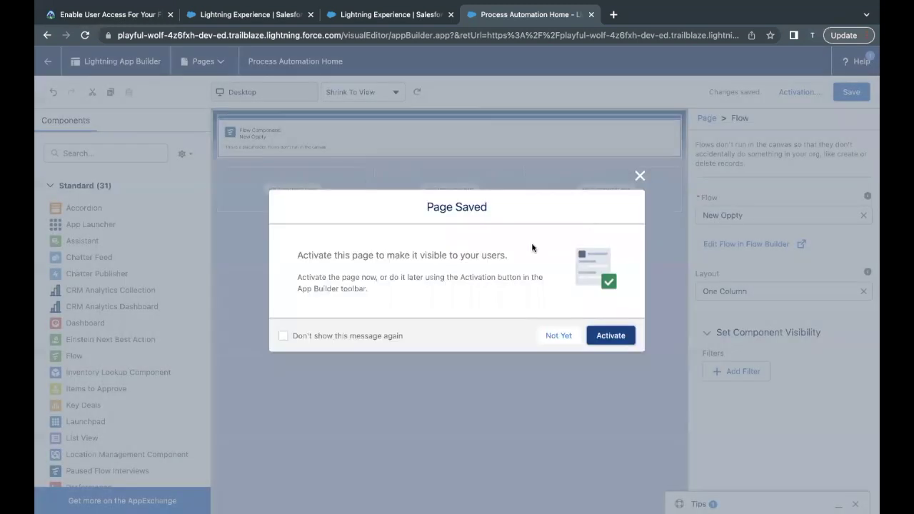
Activate the Process Automation Home page by assigning it as the org default and save the assignment.
{"action": "left_click", "coordinate": [619, 340]}
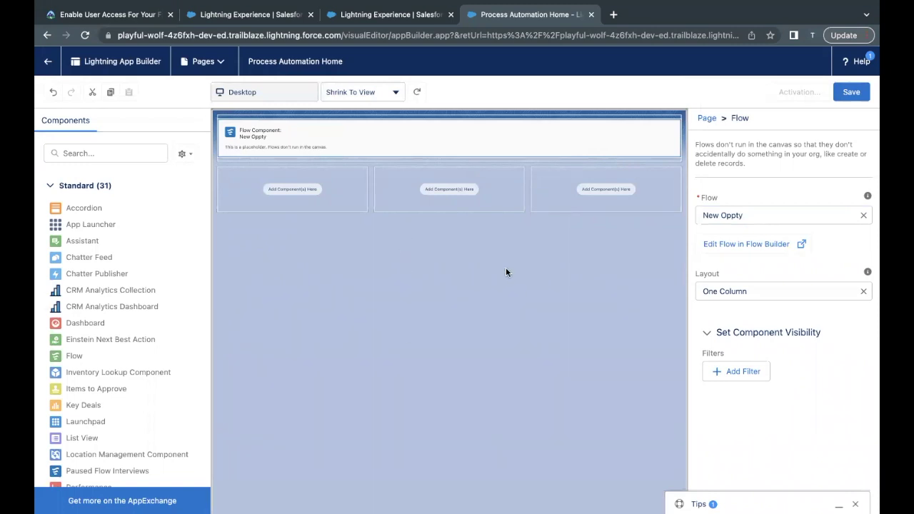
{"action": "left_click", "coordinate": [822, 94]}
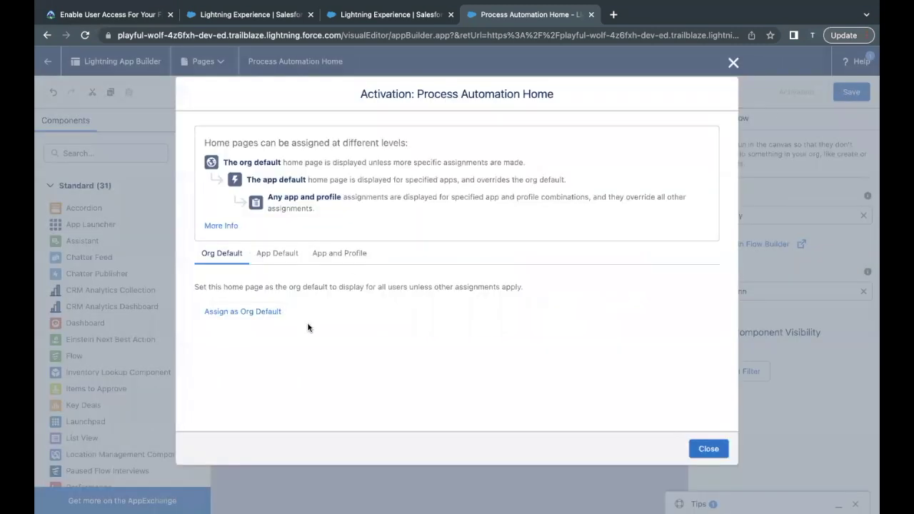
{"action": "left_click", "coordinate": [241, 318]}
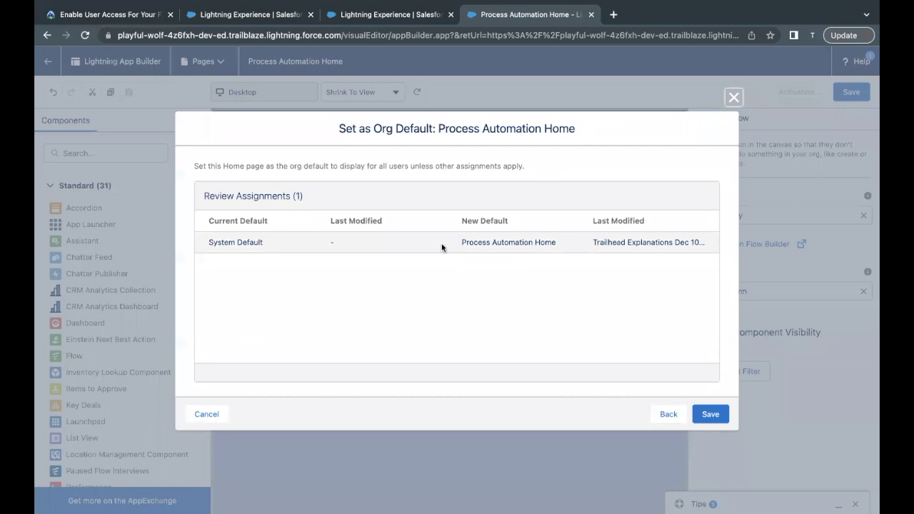
{"action": "left_click", "coordinate": [711, 413]}
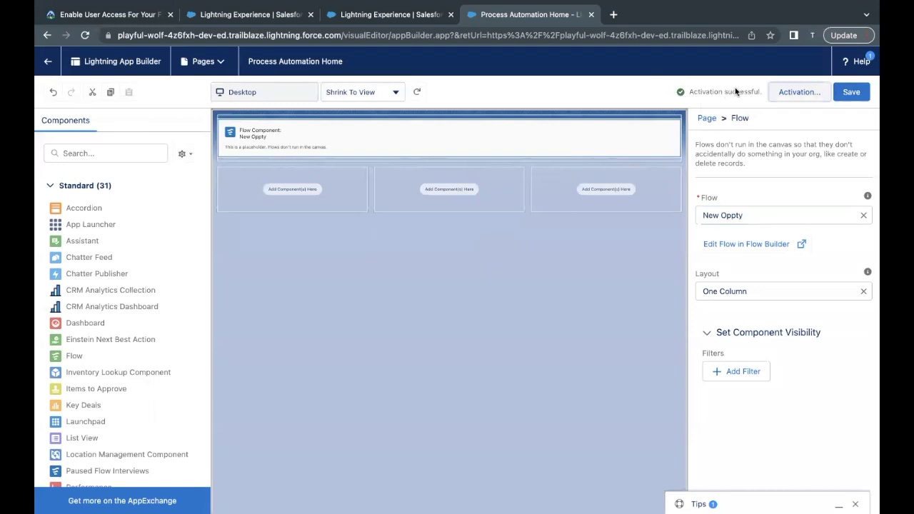
Compare the challenge's activation requirements on Trailhead with the page in the Lightning App Builder.
{"action": "left_click", "coordinate": [220, 16]}
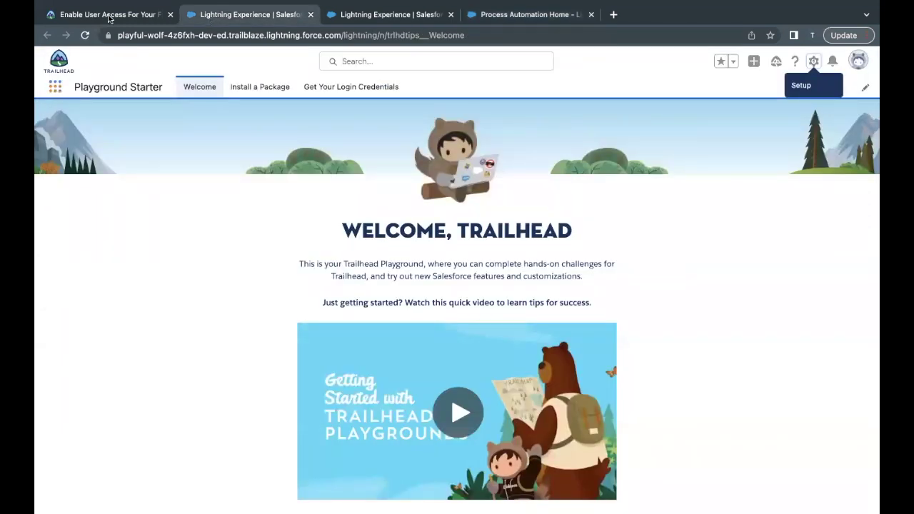
{"action": "left_click", "coordinate": [118, 12]}
{"action": "scroll", "coordinate": [185, 268], "scroll_direction": "down", "scroll_amount": 1}
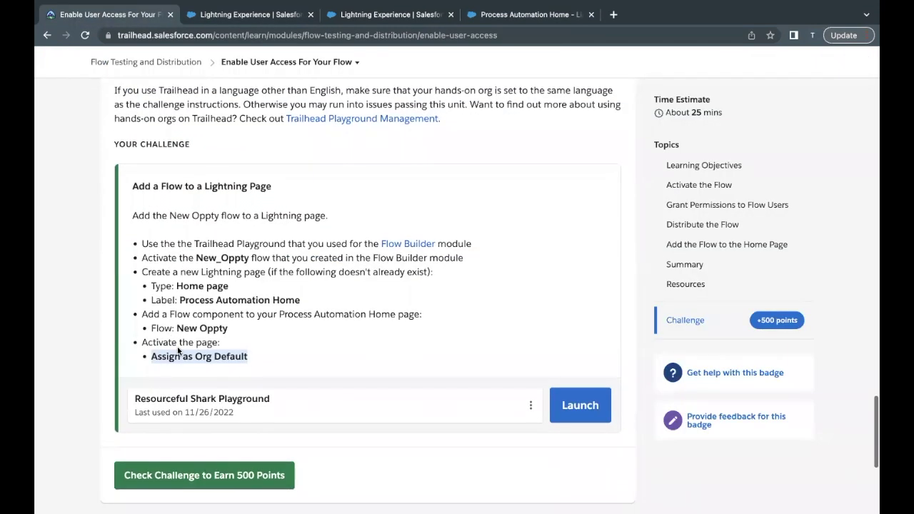
{"action": "left_click", "coordinate": [155, 343]}
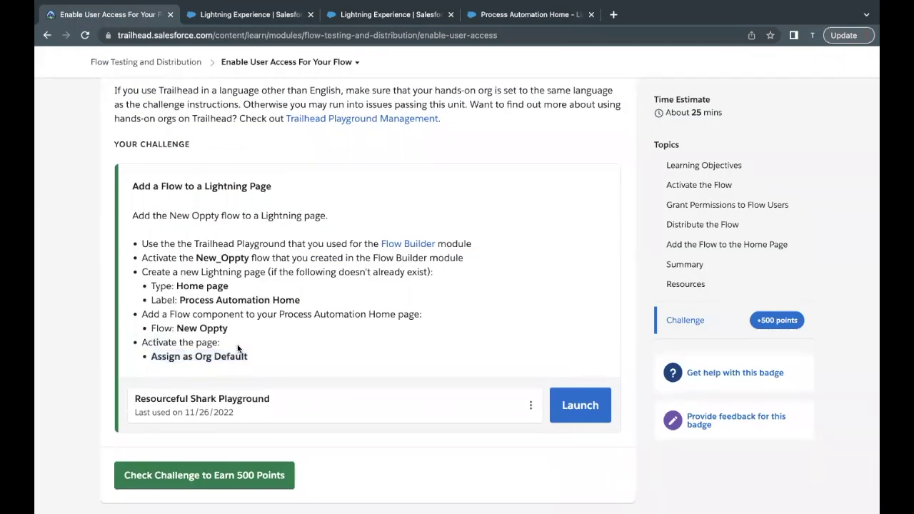
{"action": "left_click", "coordinate": [493, 18]}
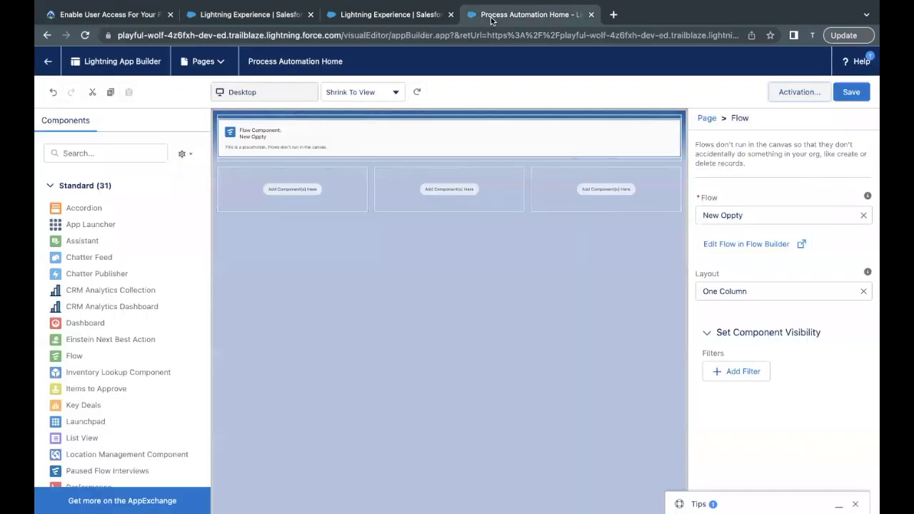
Search the playground's apps and items for "Home" and open the Home item.
{"action": "left_click", "coordinate": [277, 20]}
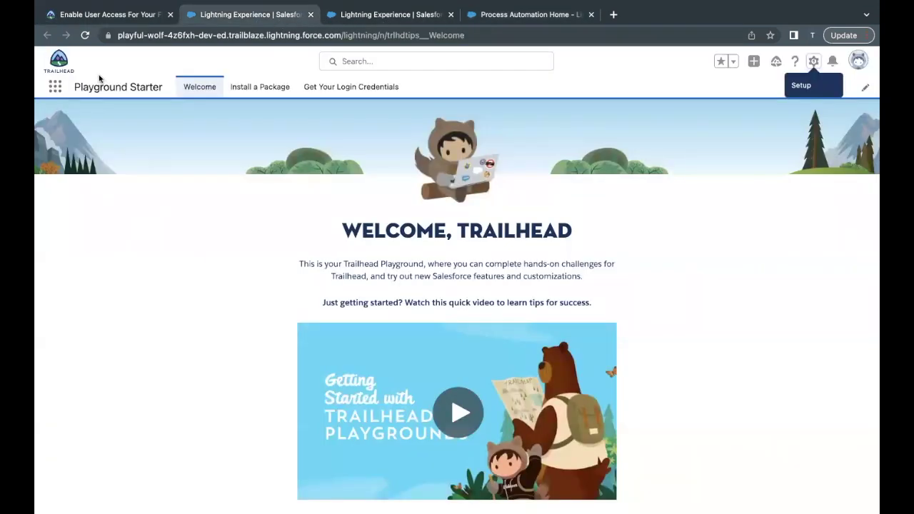
{"action": "left_click", "coordinate": [54, 88]}
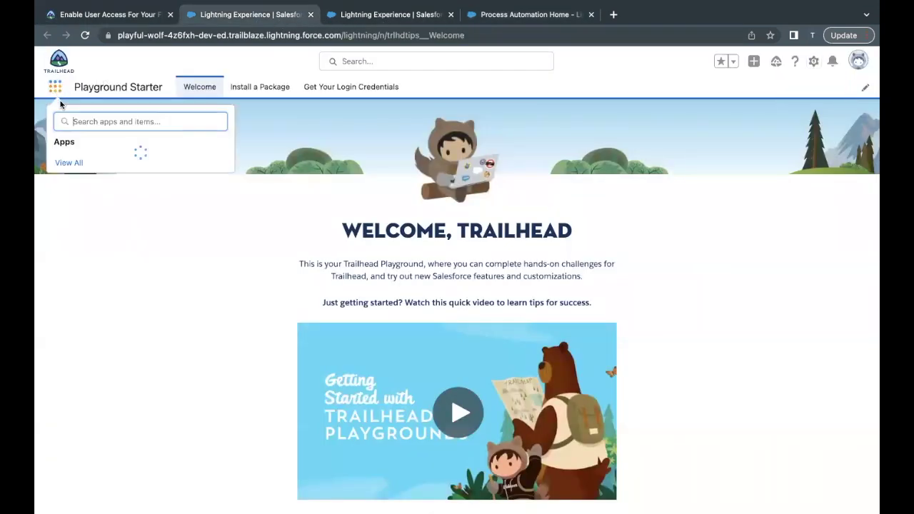
{"action": "type", "text": "Sale"}
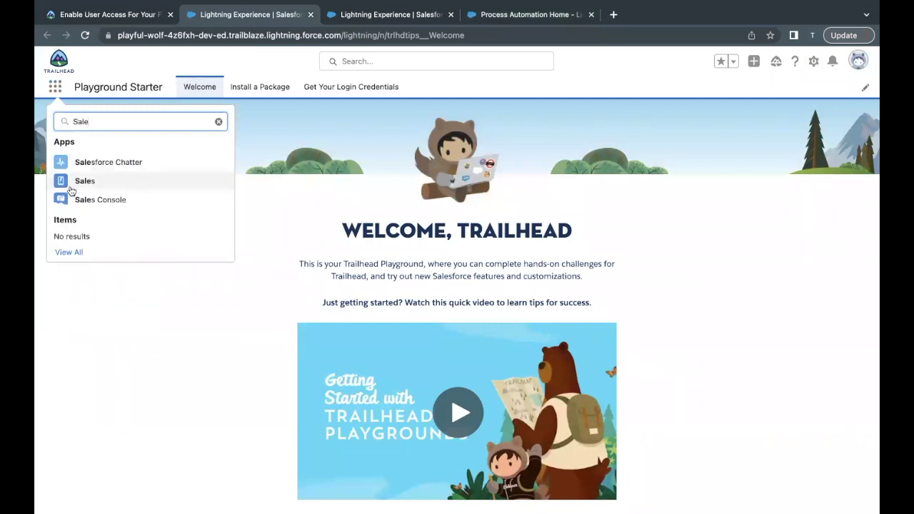
{"action": "key", "text": "BackSpace"}
{"action": "key", "text": "BackSpace"}
{"action": "key", "text": "BackSpace"}
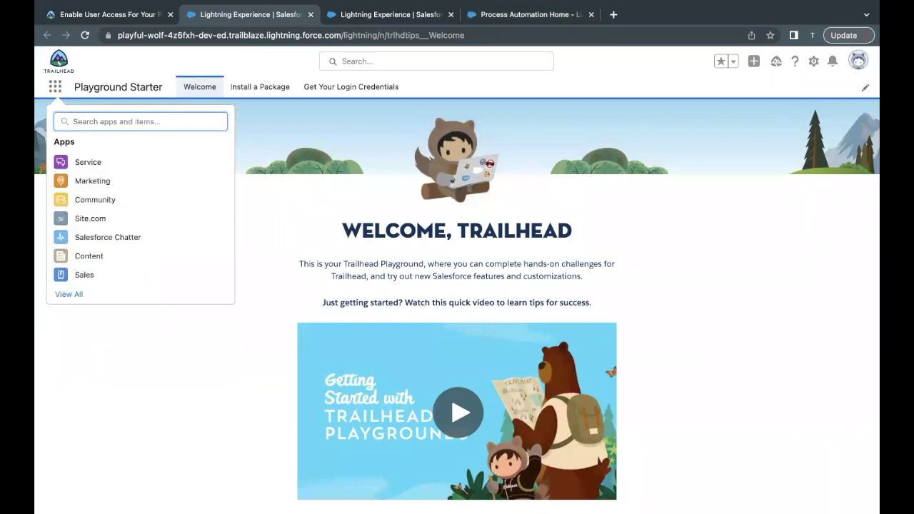
{"action": "type", "text": "Home"}
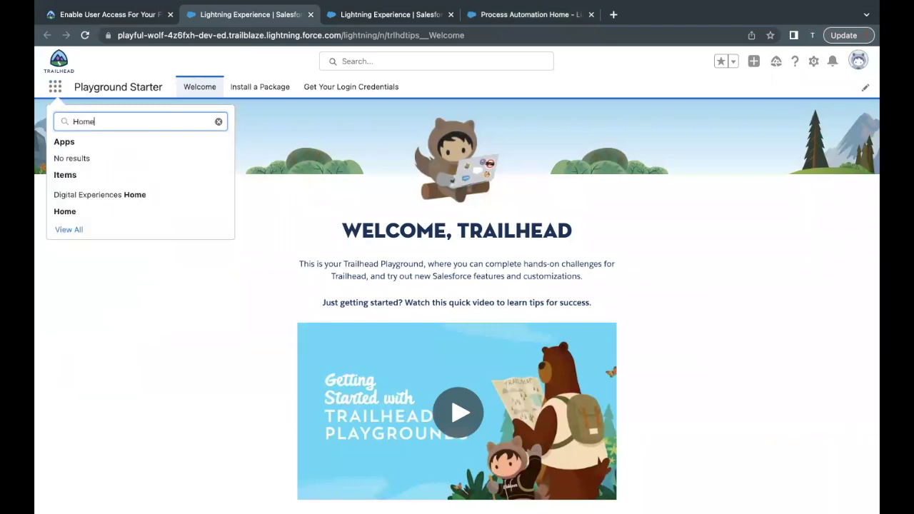
{"action": "left_click", "coordinate": [62, 211]}
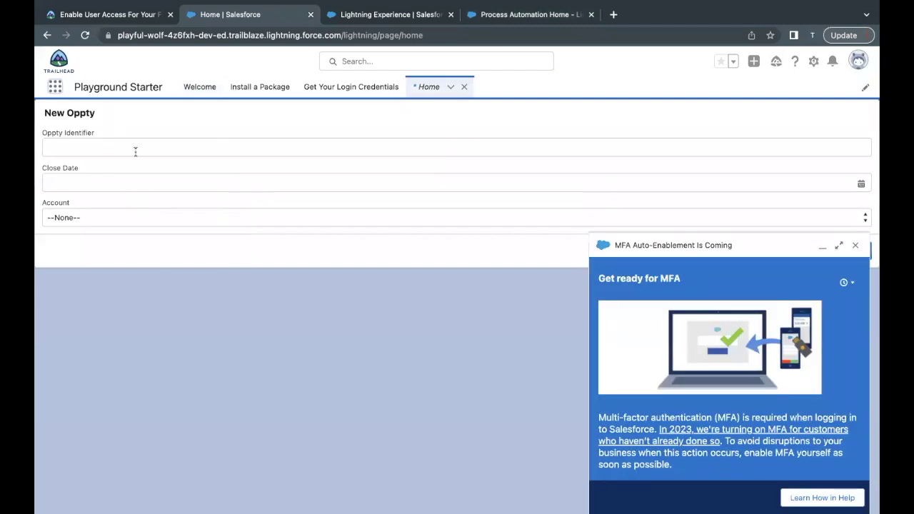
Dismiss the MFA notice and inspect the New Oppty form's Oppty Identifier, Close Date and Account fields without filling them in.
{"action": "left_click", "coordinate": [855, 245]}
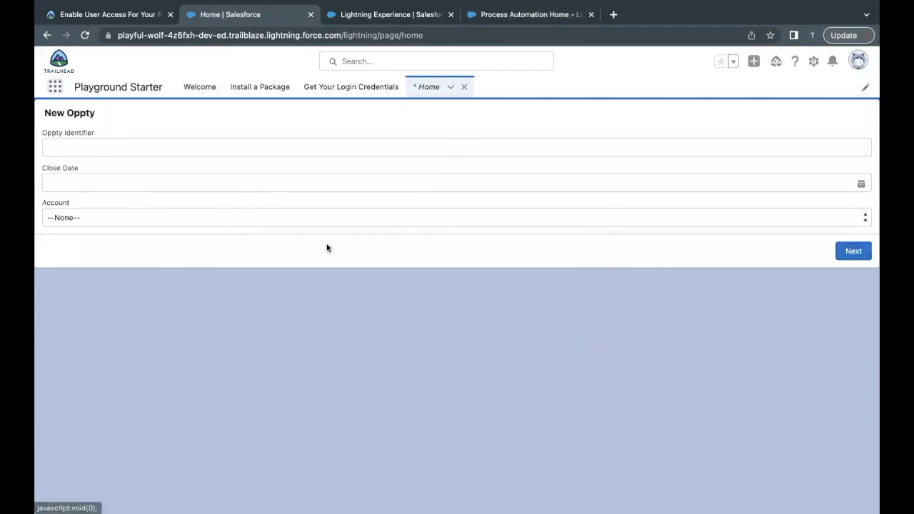
{"action": "left_click", "coordinate": [164, 143]}
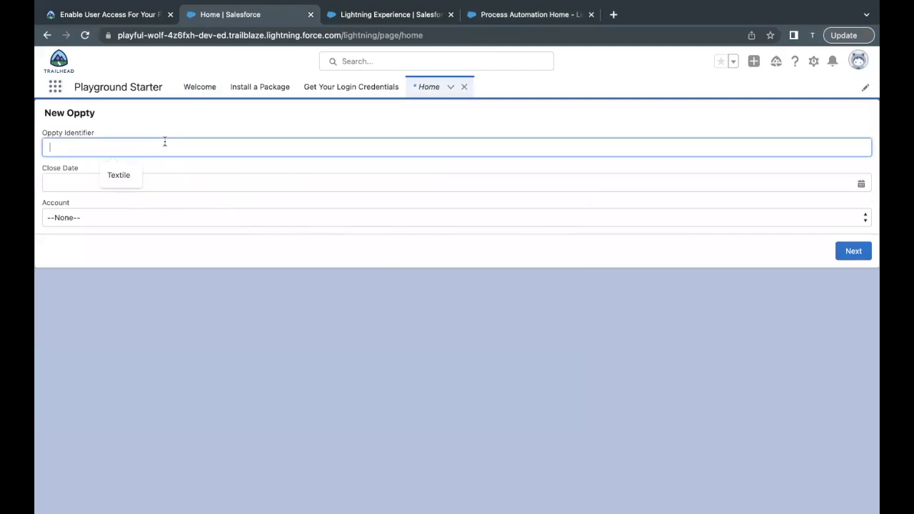
{"action": "left_click", "coordinate": [151, 178]}
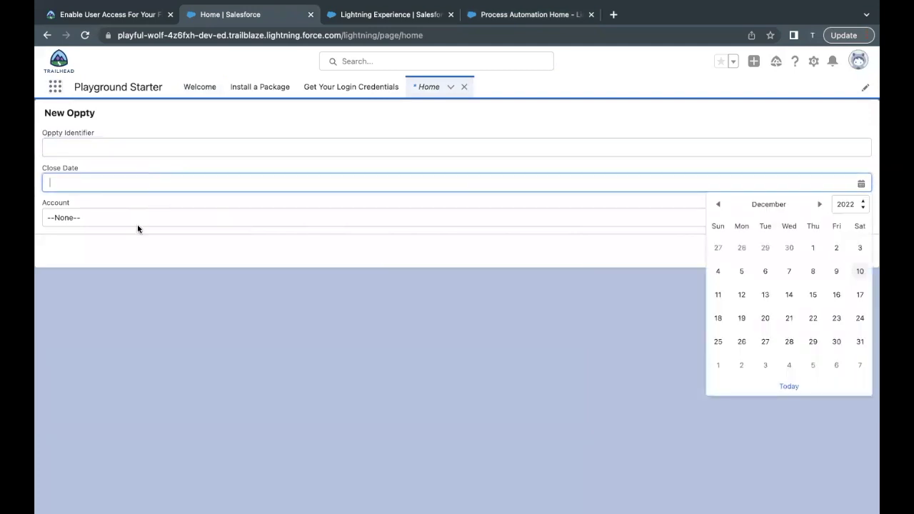
{"action": "left_click", "coordinate": [137, 222]}
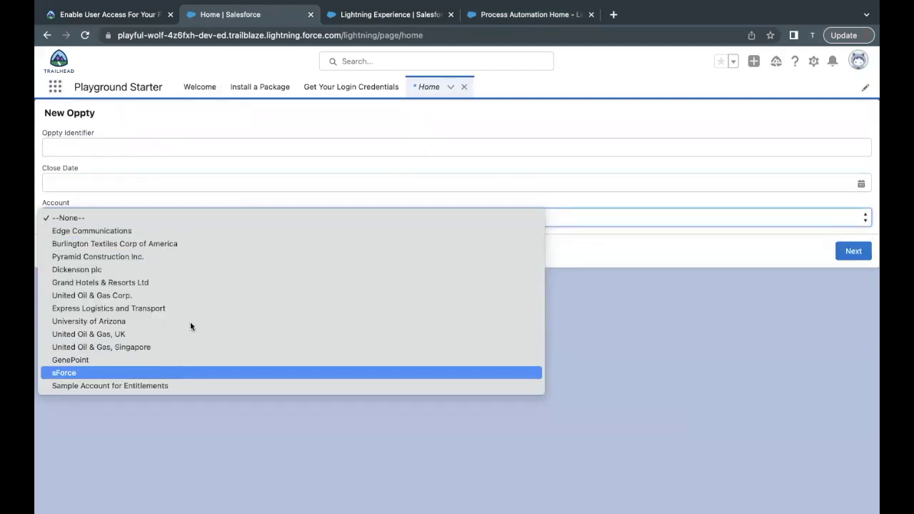
{"action": "left_click", "coordinate": [651, 310]}
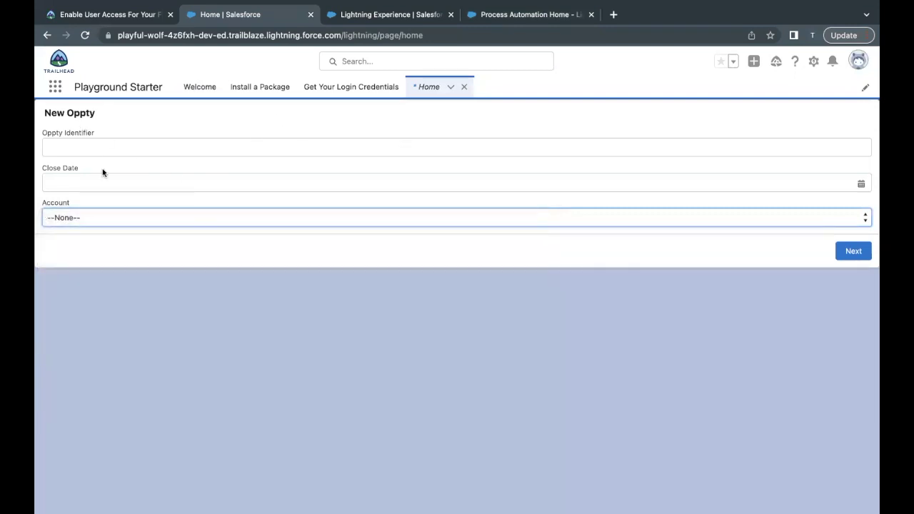
Return to the Trailhead challenge and submit it for checking to earn the 500 points.
{"action": "left_click", "coordinate": [118, 20]}
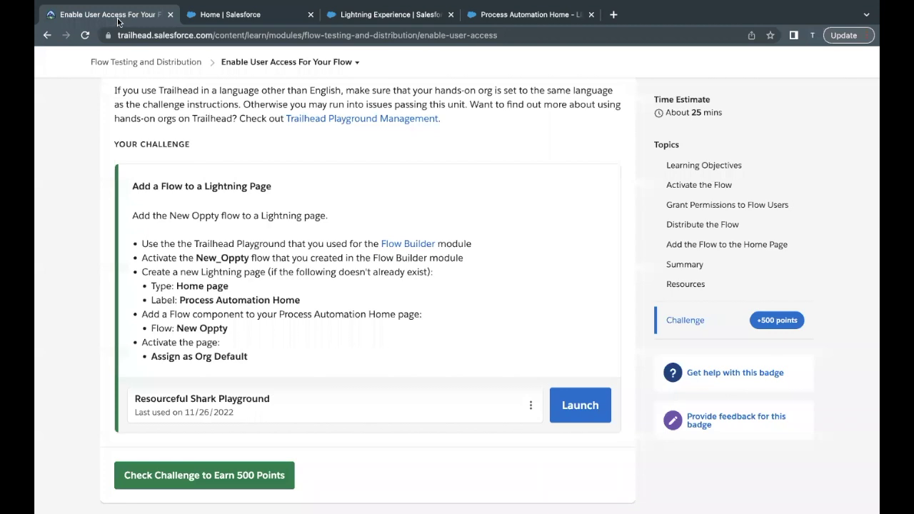
{"action": "scroll", "coordinate": [261, 226], "scroll_direction": "down", "scroll_amount": 1}
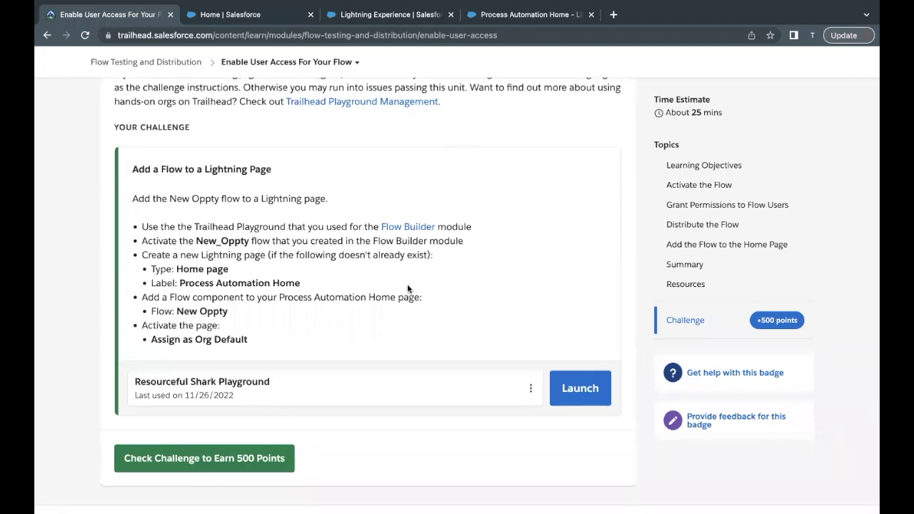
{"action": "left_click", "coordinate": [251, 457]}
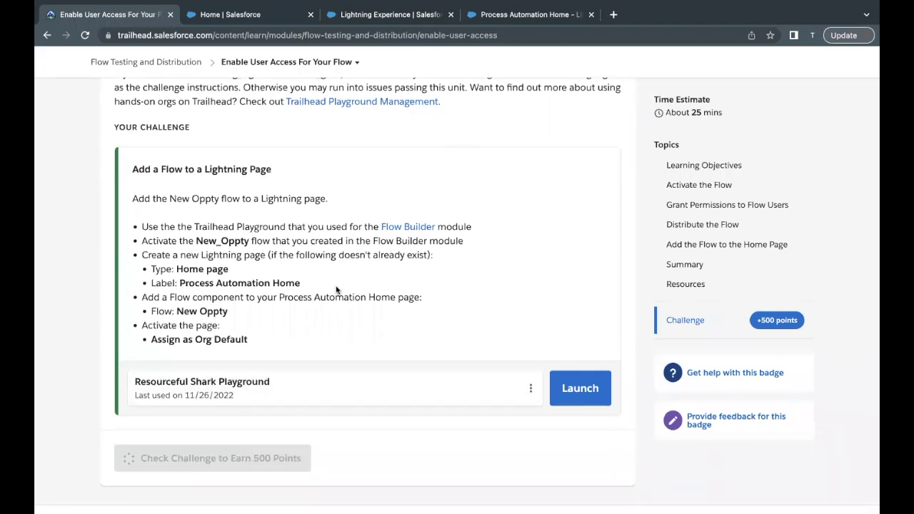